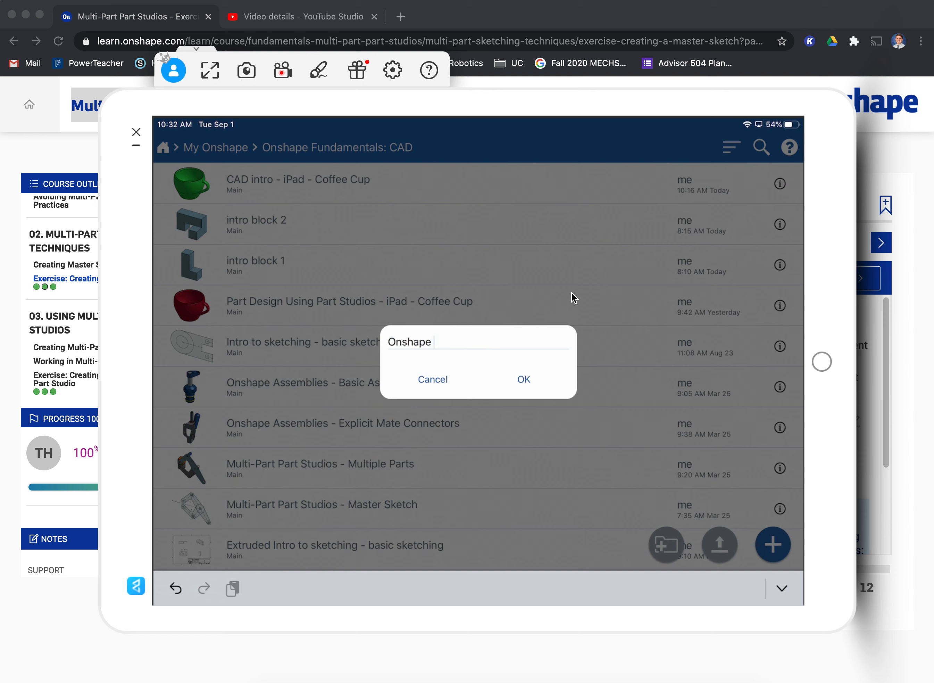
Step: Name the new document "Onshape 4 - master sketch" and create it
type("8")
key("BackSpace")
type("4 - master sketch")
key("Return")
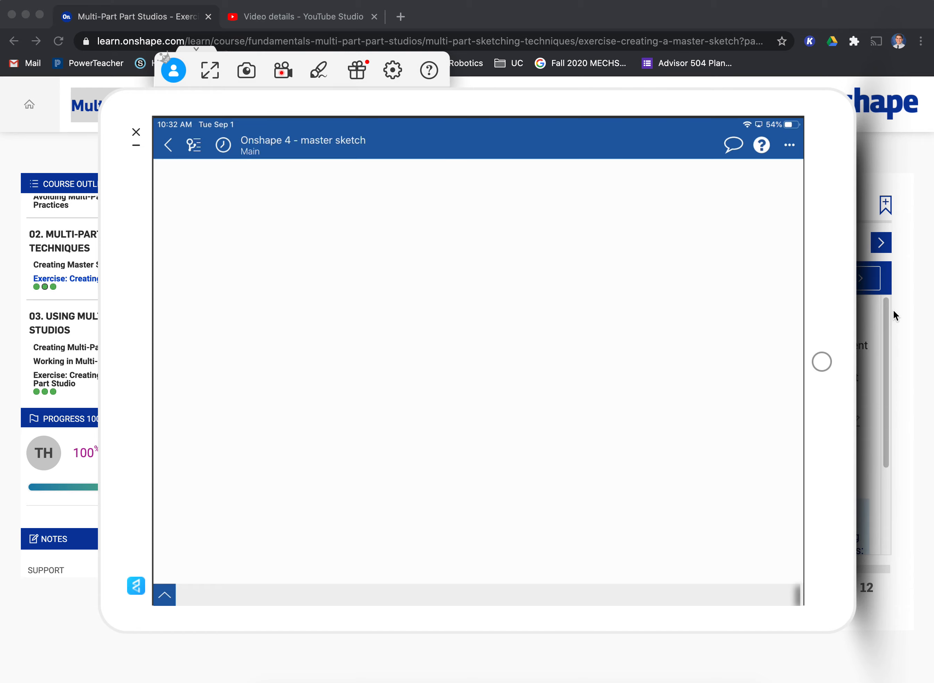
Step: Switch to the master sketch exercise in the browser and advance from the Step 1 slide to Step 2
left_click(894, 310)
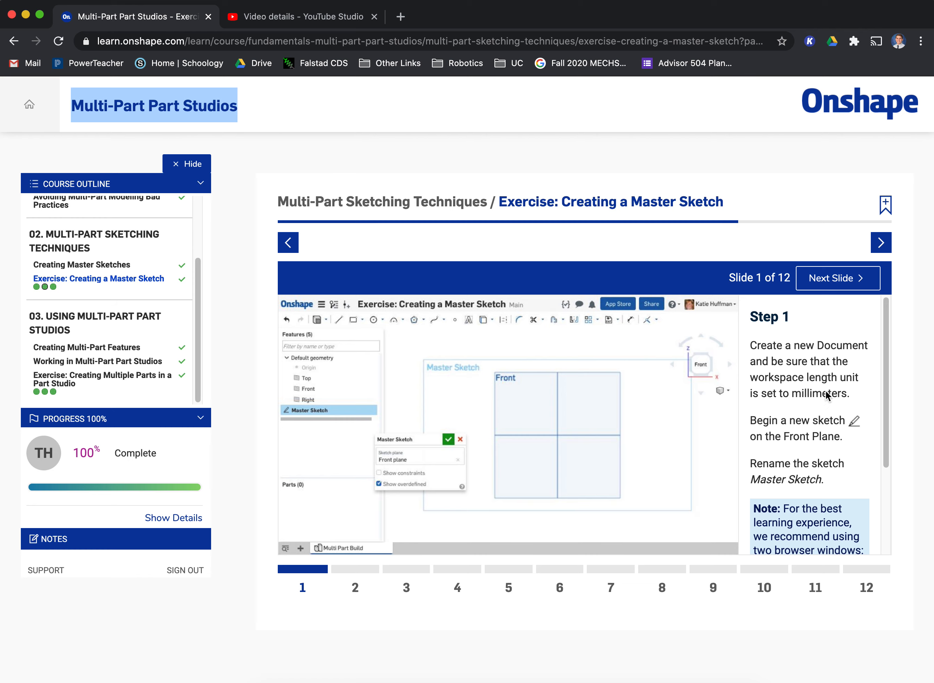
key("super+Tab")
left_click(835, 278)
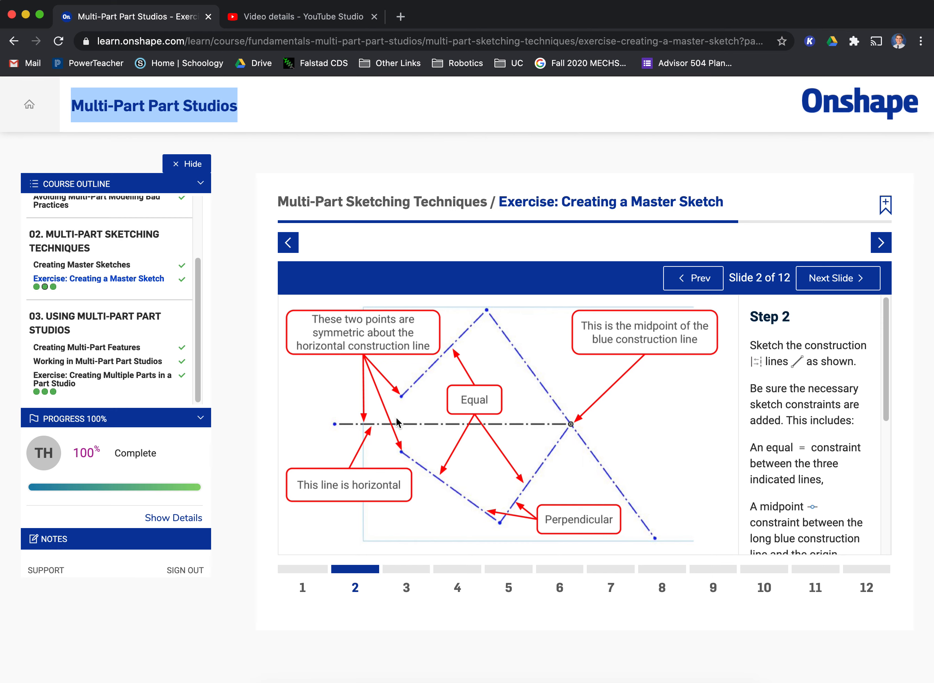
Step: Switch between the mirrored iPad sketch and the Step 2 slide to compare the construction lines and their constraints
key("super+Tab")
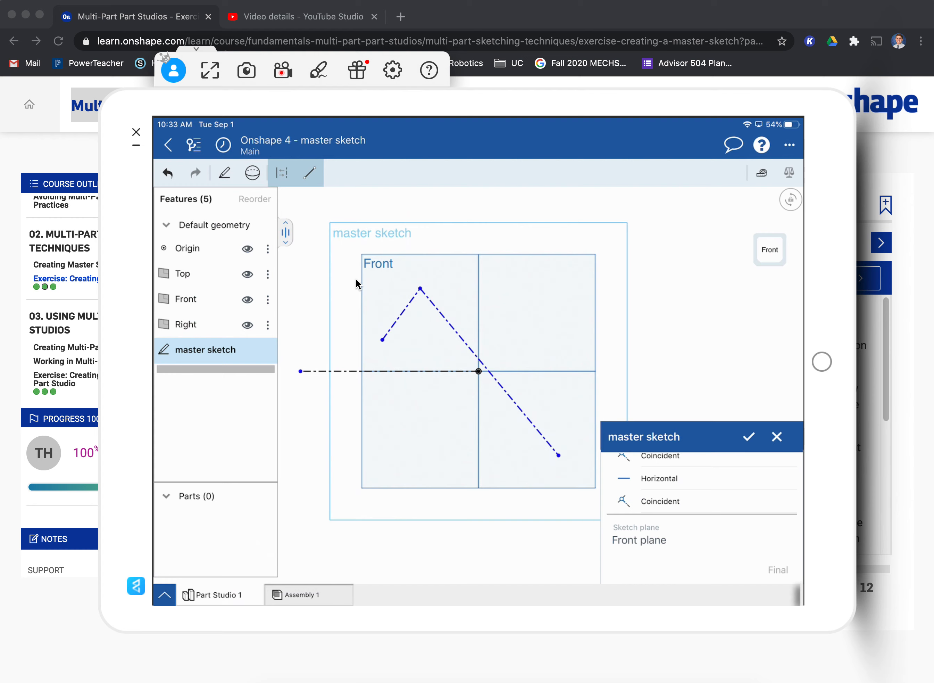
key("super+Tab")
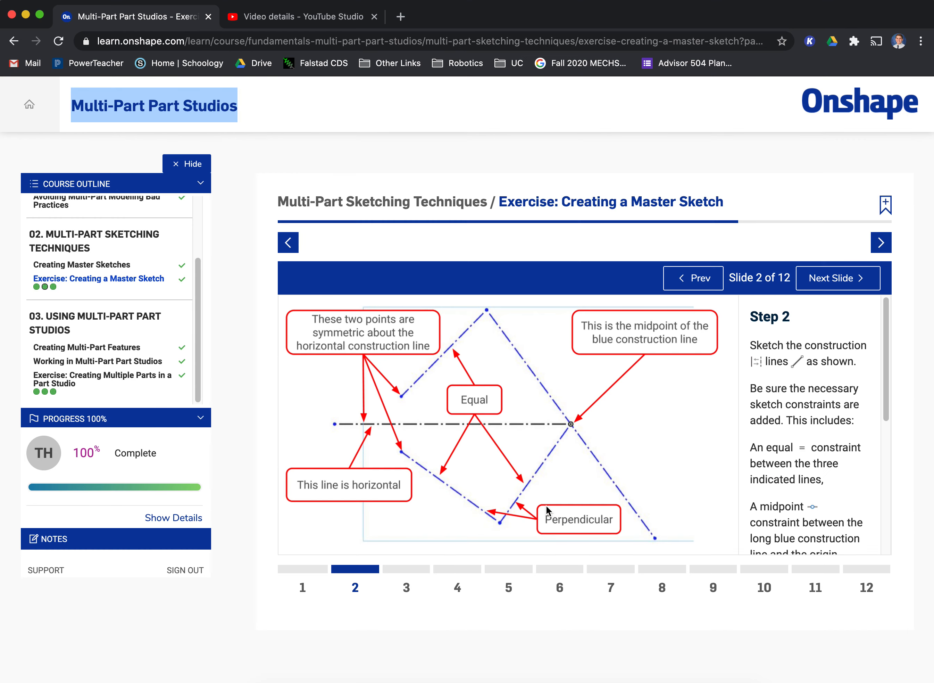
key("super+Tab")
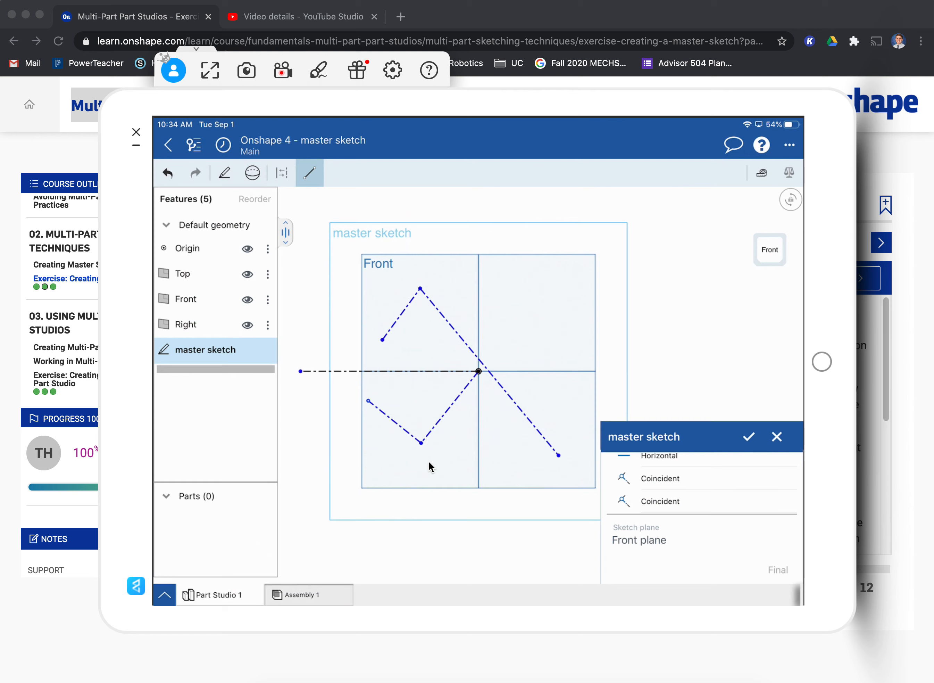
key("super+Tab")
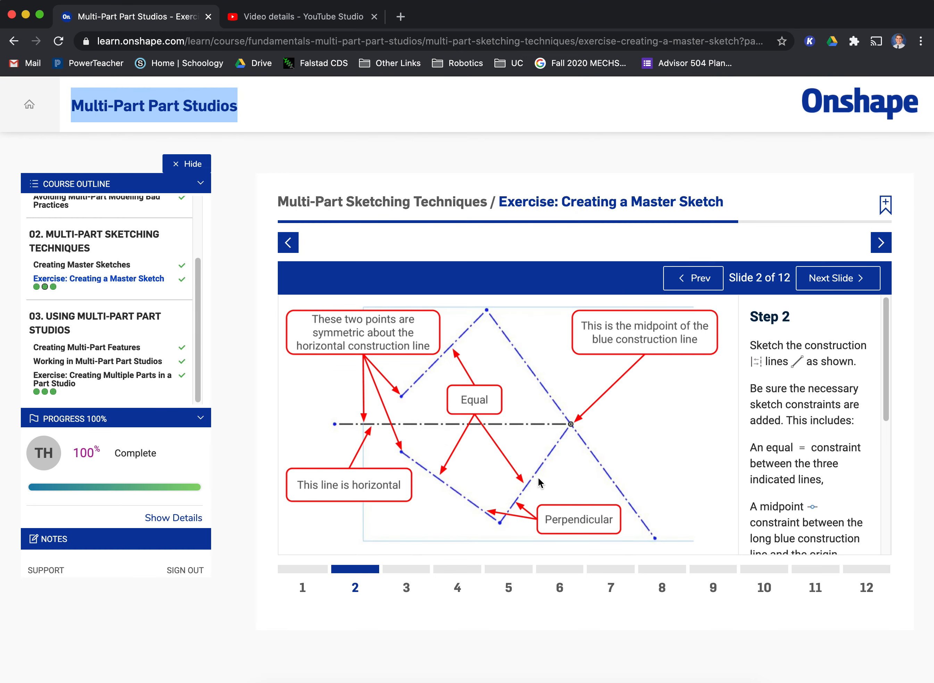
key("super+Tab")
key("super+Tab")
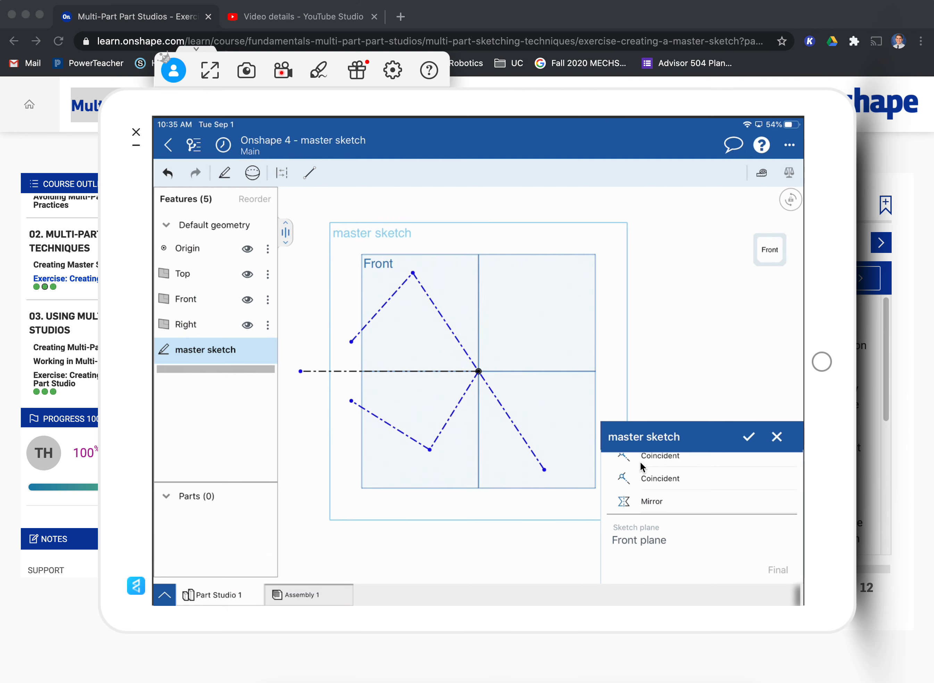
Step: Return to the exercise in the browser, advance to the Step 3 slide and read the circle and equal-constraint instructions
key("super+Tab")
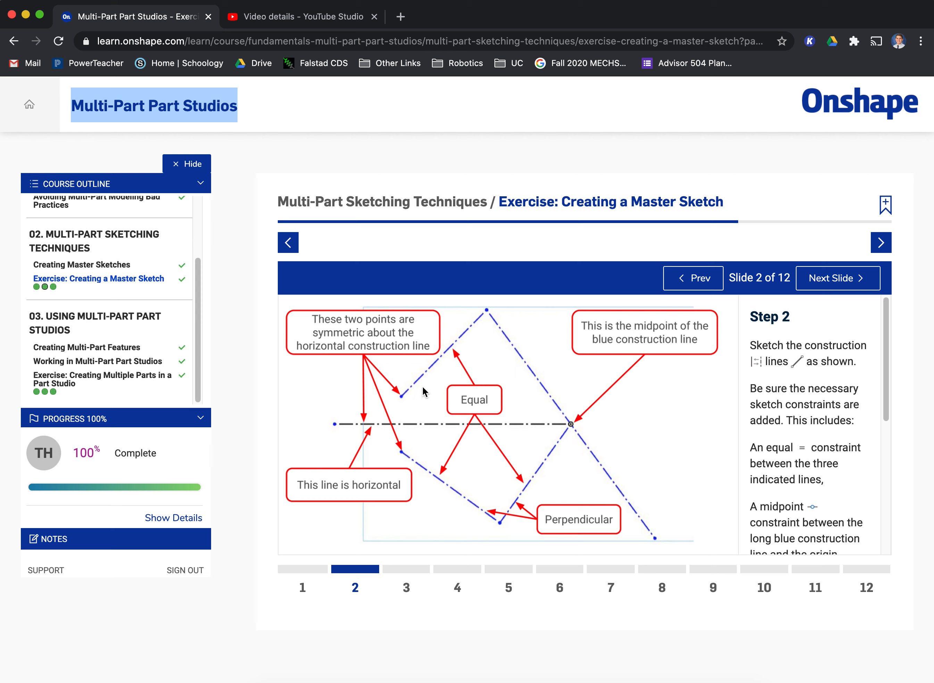
scroll(830, 310, "down", 3)
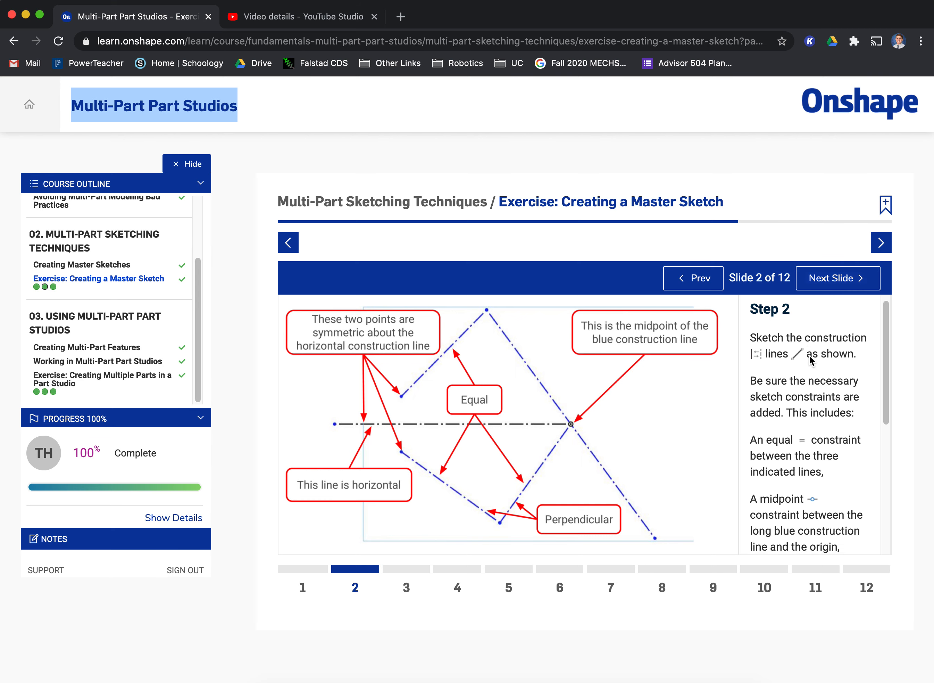
left_click(838, 288)
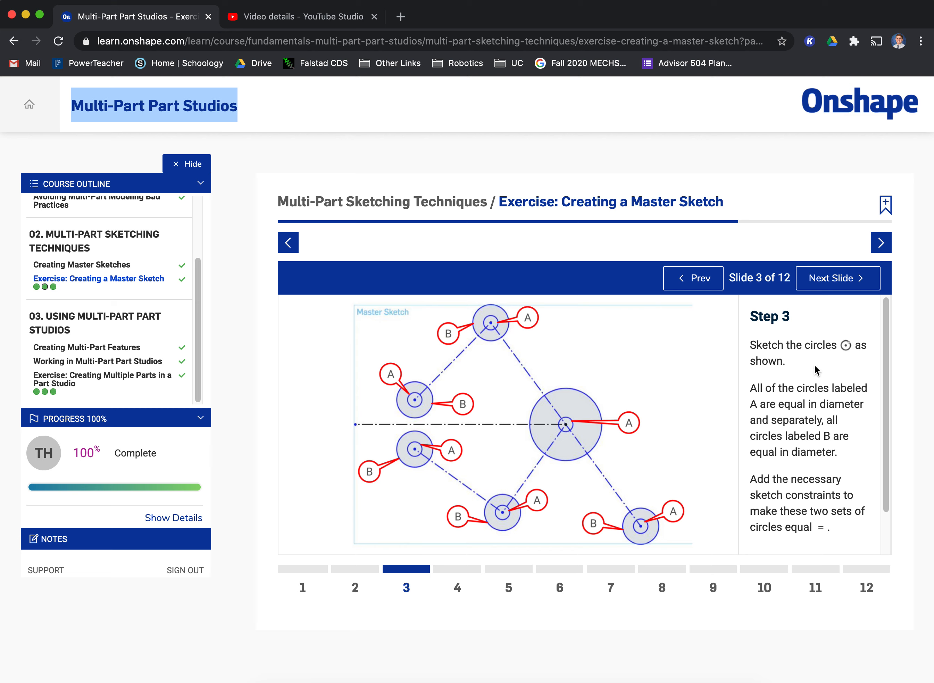
scroll(837, 414, "down", 1)
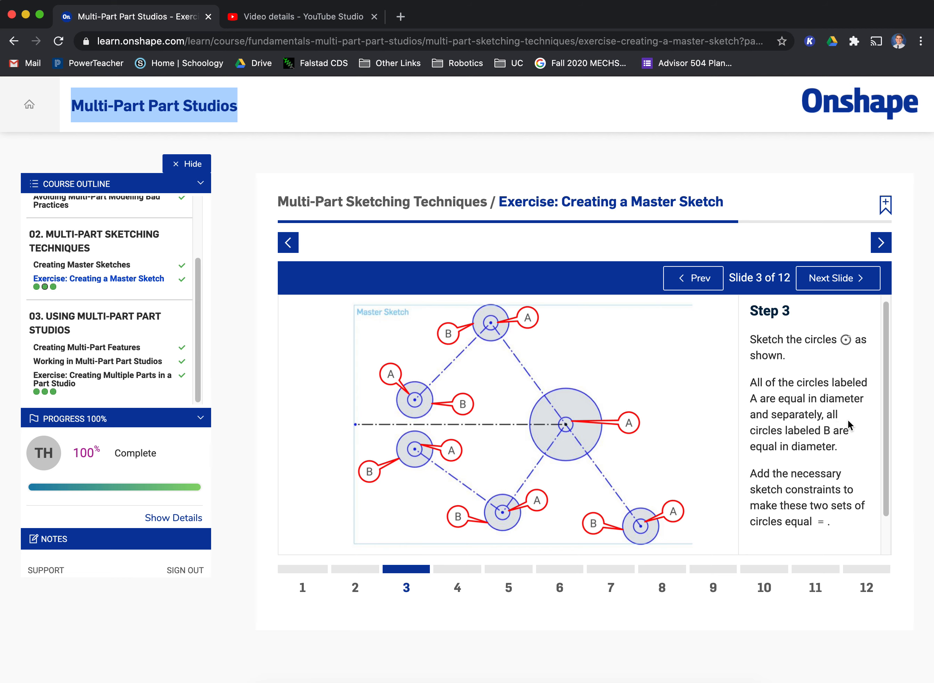
scroll(848, 419, "down", 1)
scroll(852, 423, "down", 2)
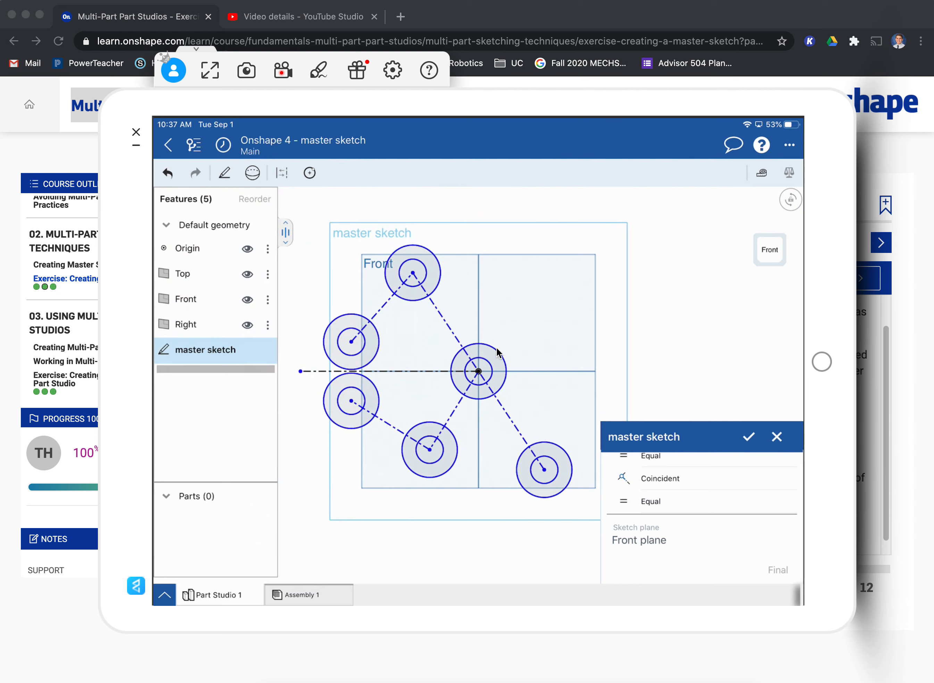
Step: Switch to the exercise, preview the Step 4 slide, and go back to Step 3 to check the circles against the mirrored sketch
key("super+Tab")
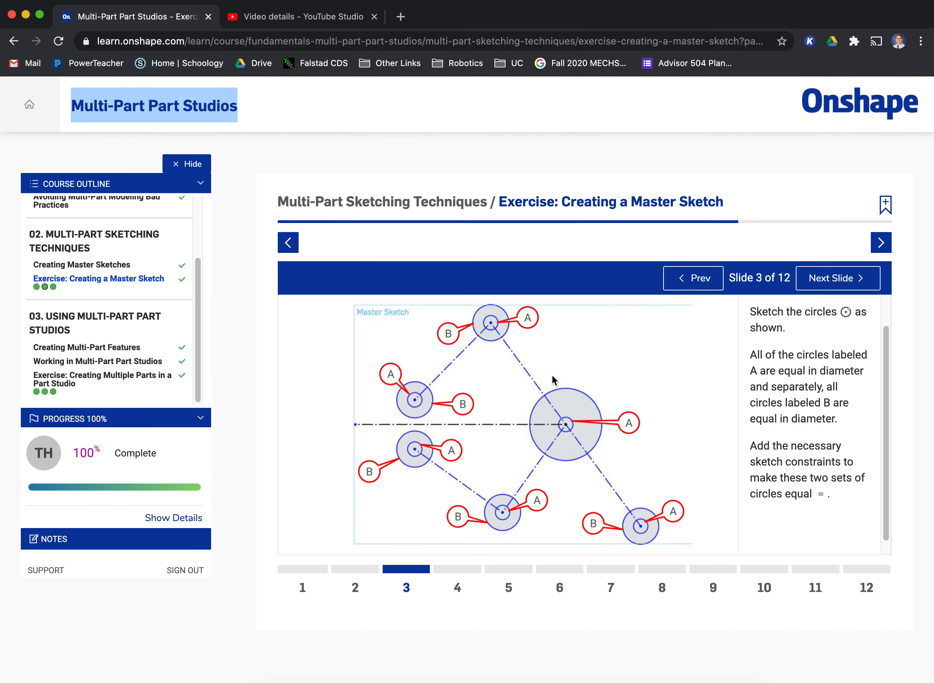
scroll(770, 422, "down", 1)
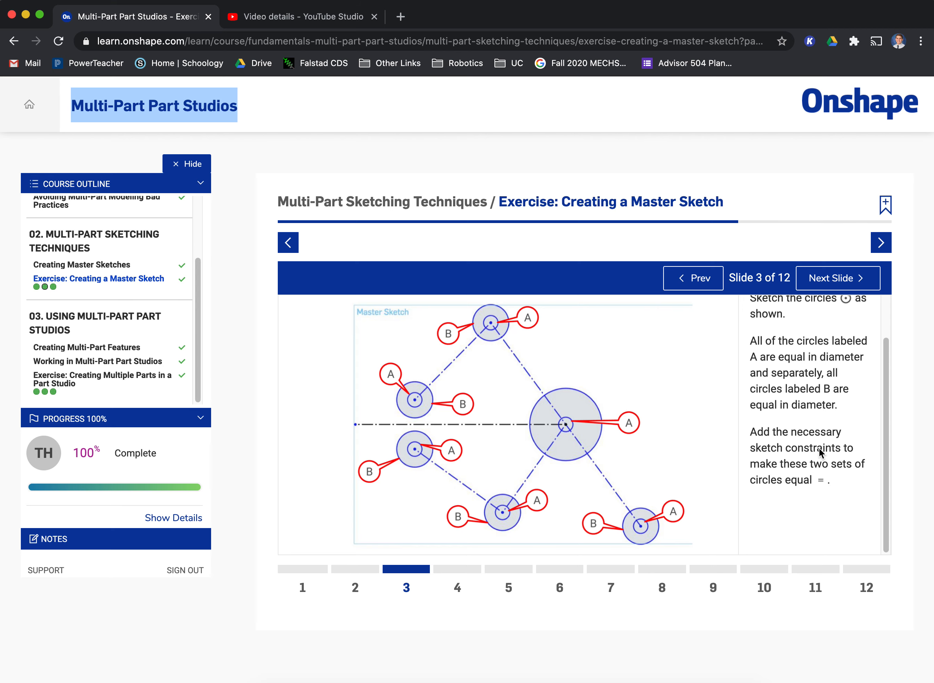
left_click(843, 278)
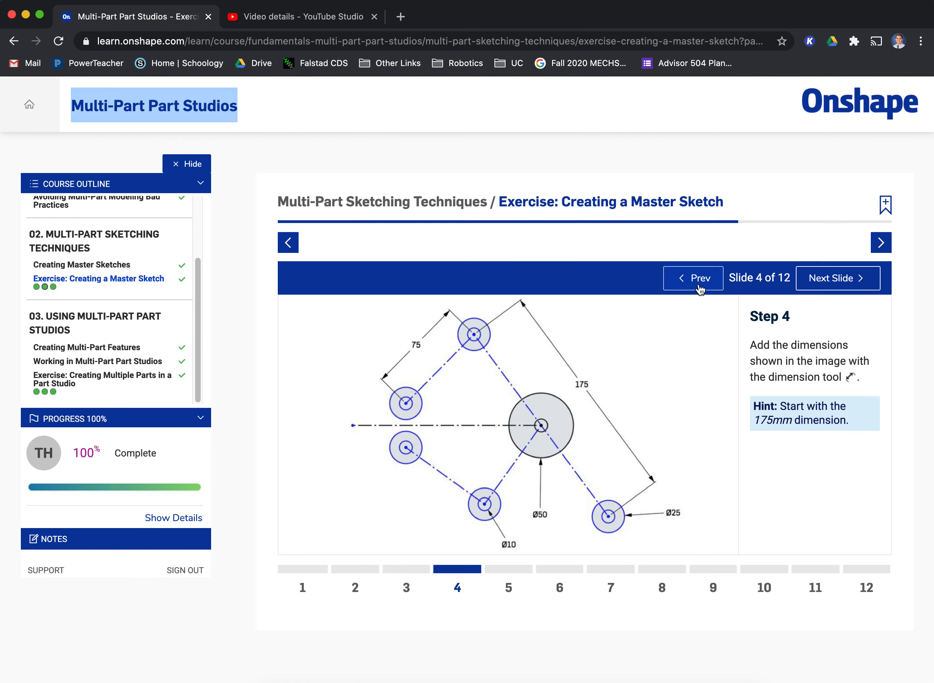
left_click(696, 280)
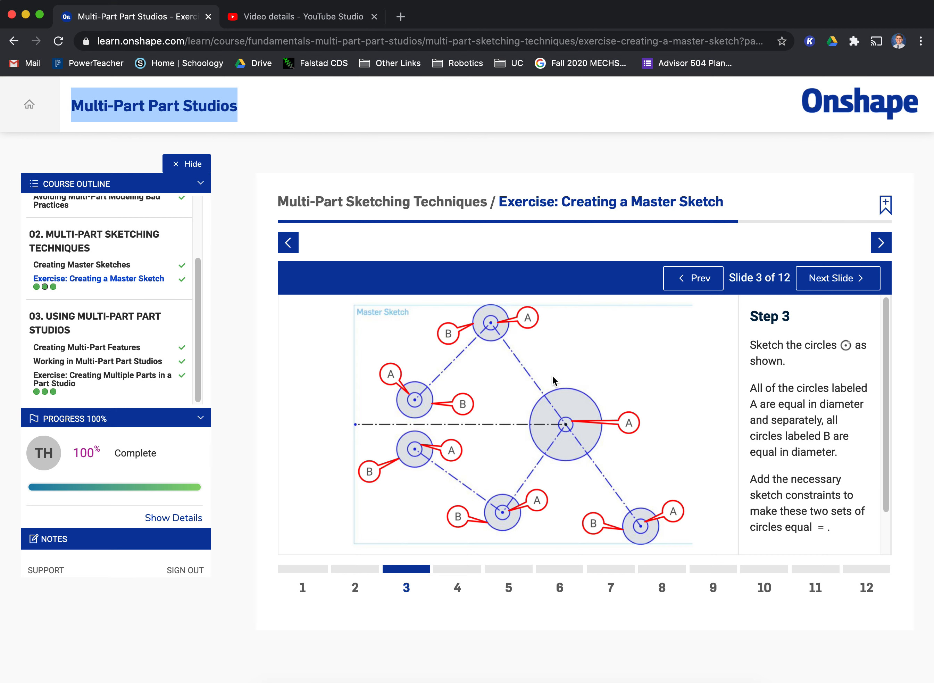
key("super+Tab")
Step: Open the Step 4 slide and switch between it and the mirrored sketch to compare the length and diameter dimensions
left_click(841, 279)
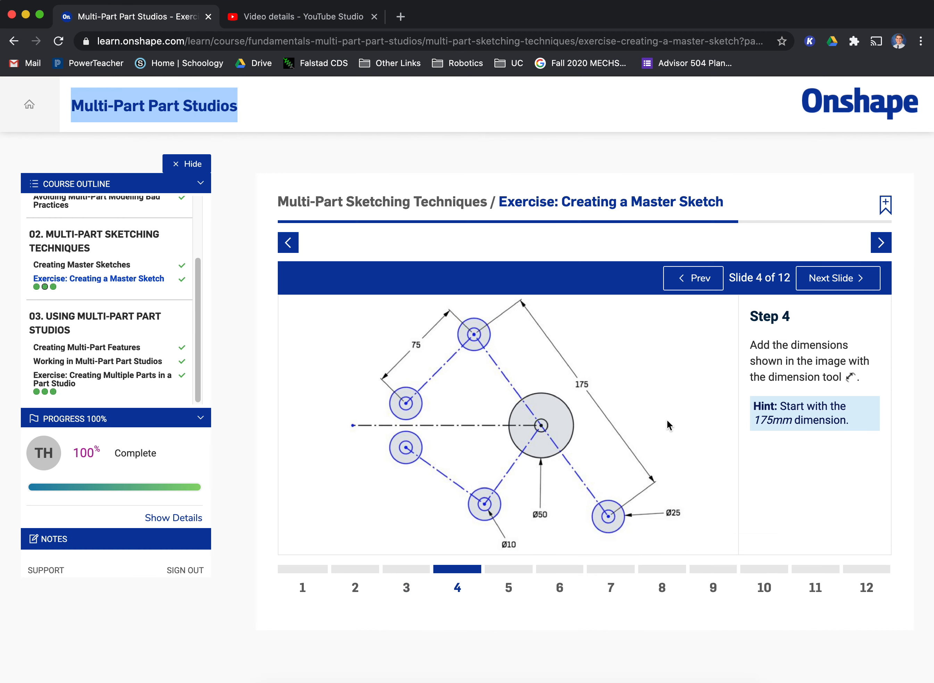
key("super+Tab")
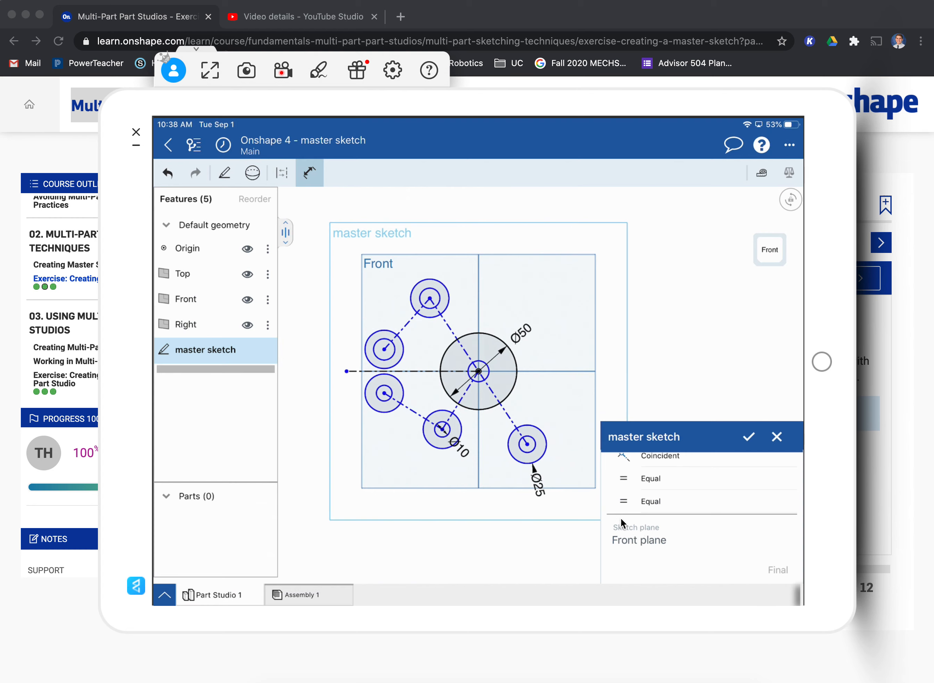
key("super+Tab")
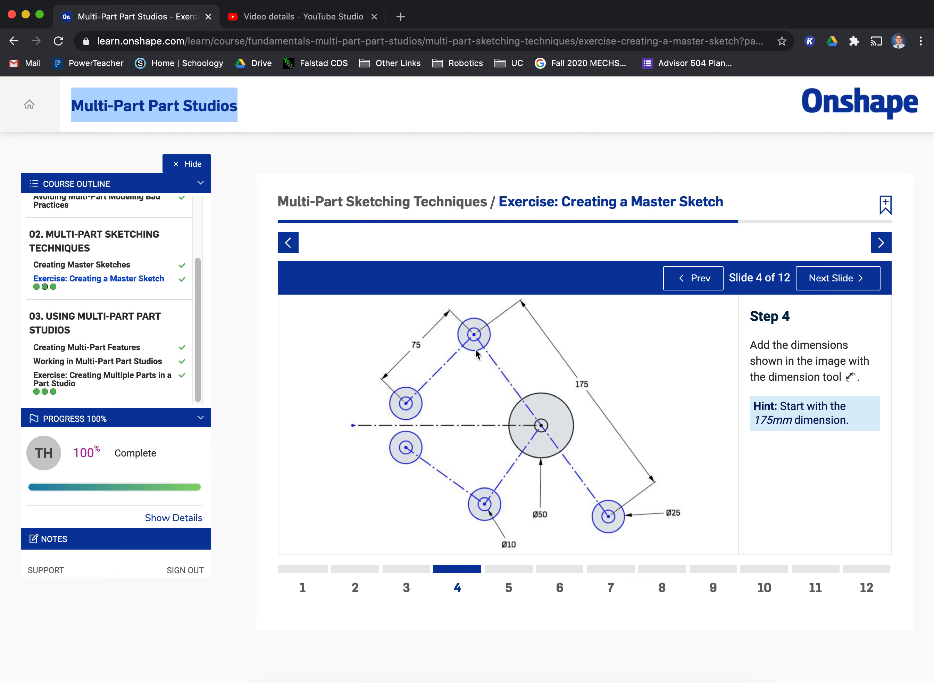
key("super+Tab")
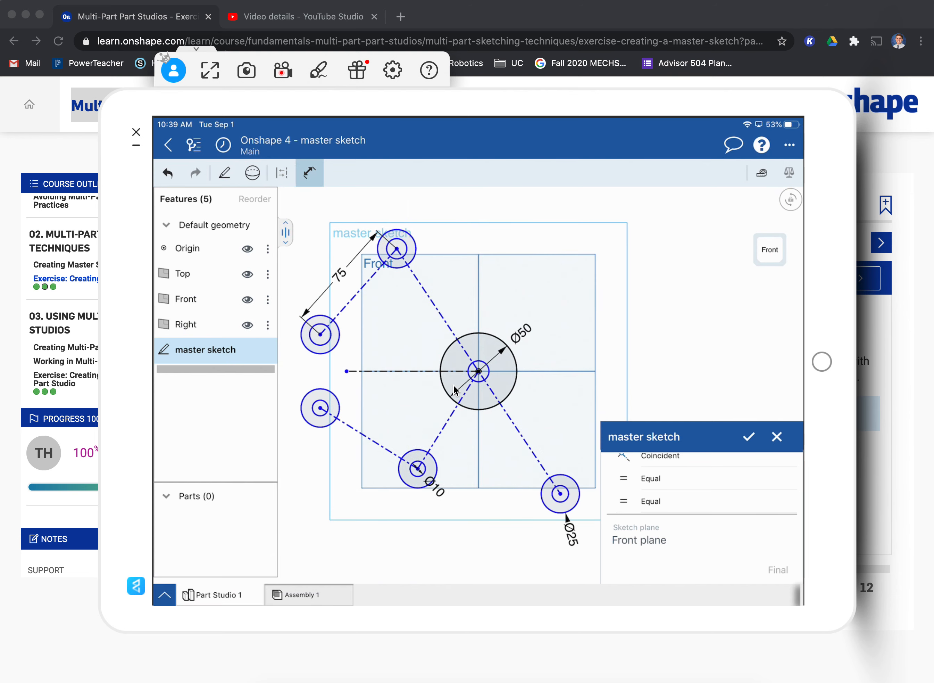
key("super+Tab")
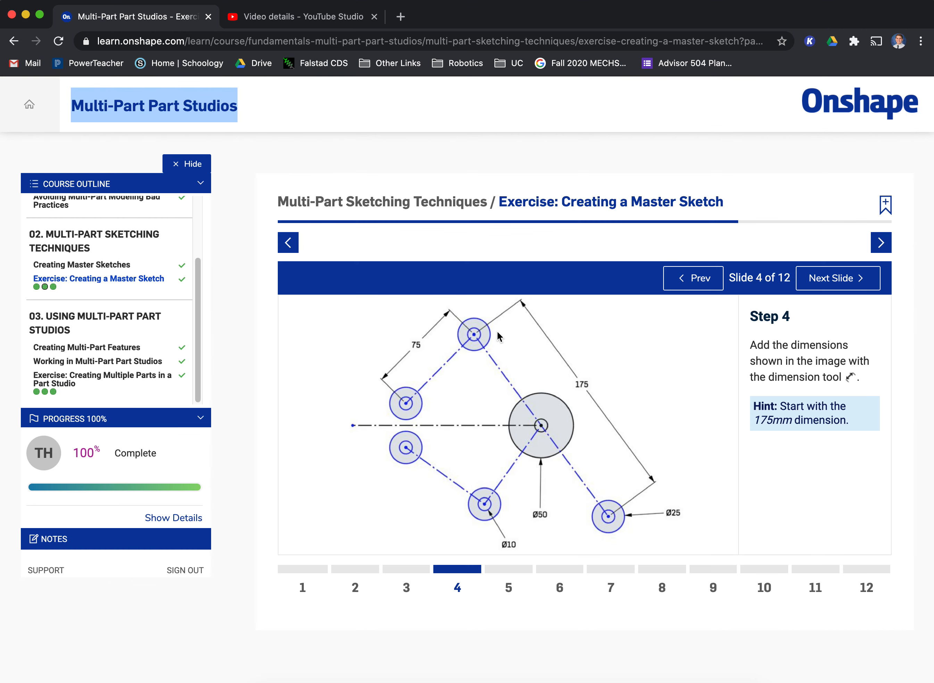
key("super+Tab")
key("super+Tab")
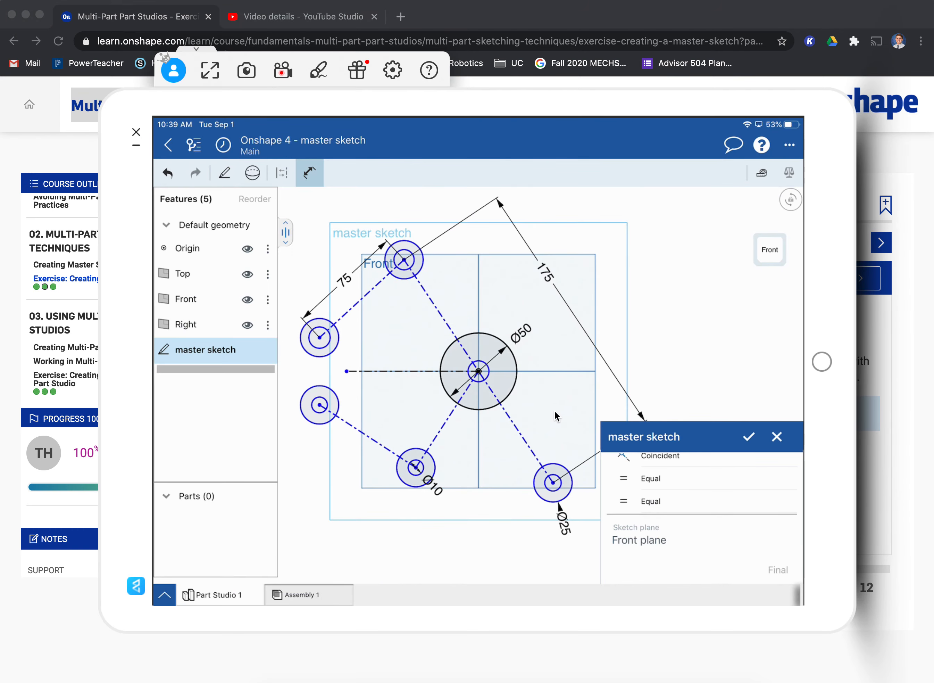
key("super+Tab")
key("super+Tab")
key("super+Tab")
key("super+Tab")
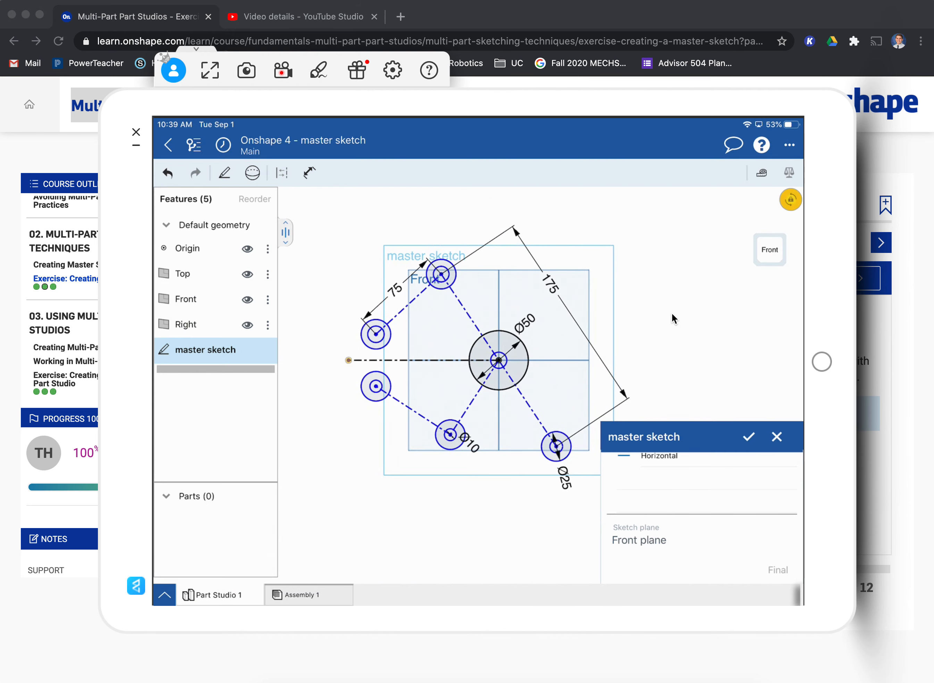
Step: Advance the exercise to the Step 5 slide and compare its Large Arm outline with the lines in the mirrored sketch
key("super+Tab")
left_click(837, 279)
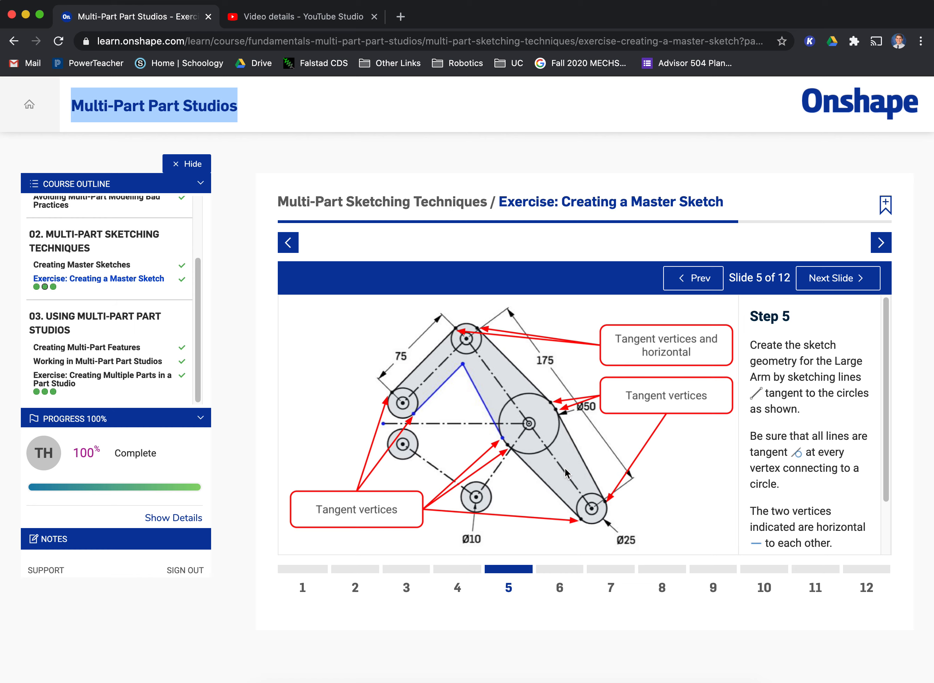
key("super+Tab")
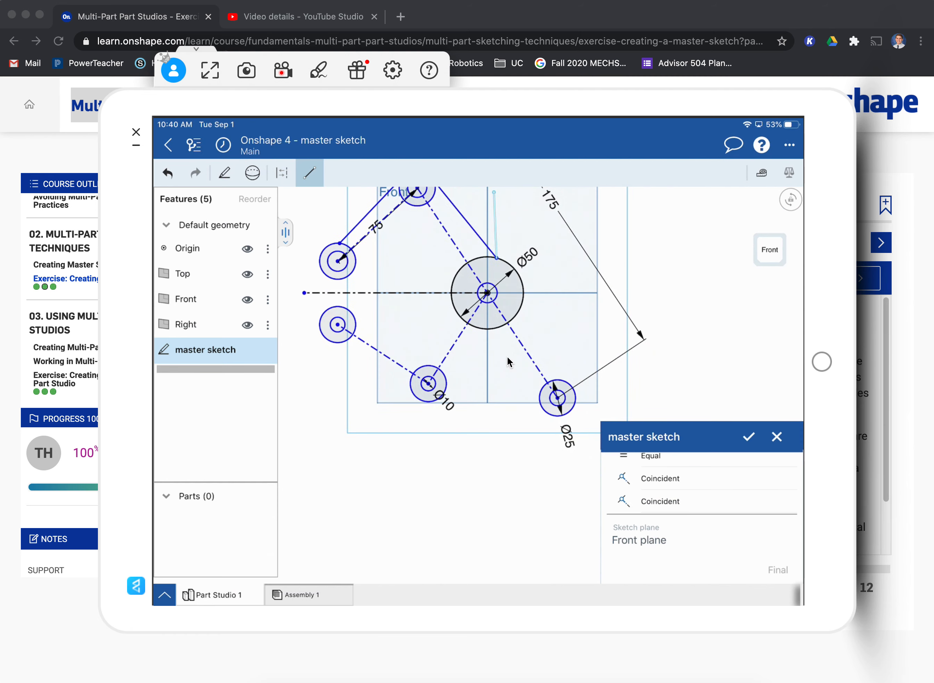
key("super+Tab")
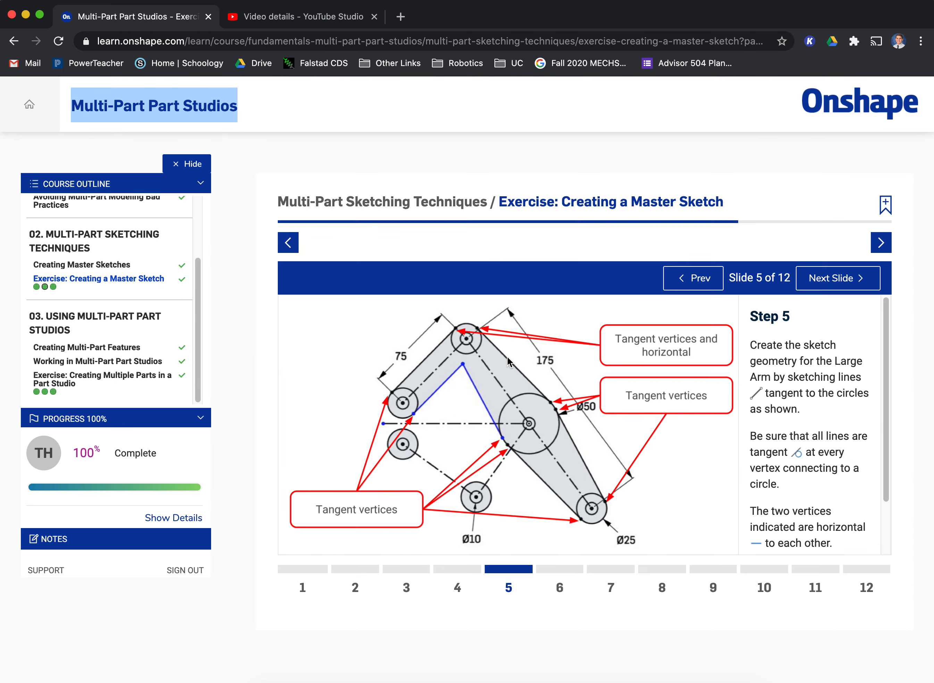
key("super+Tab")
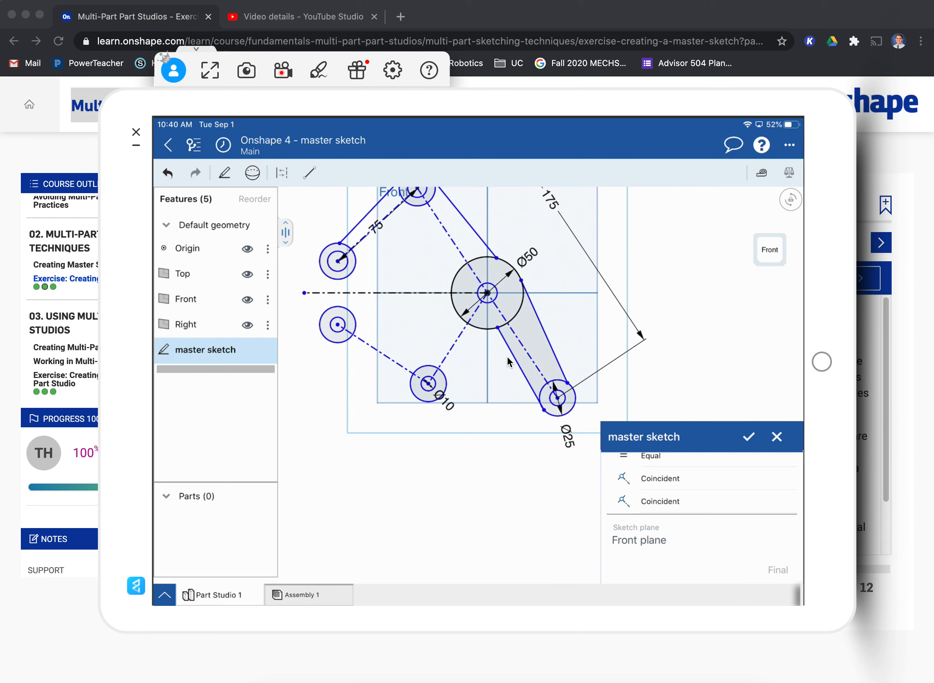
key("super+Tab")
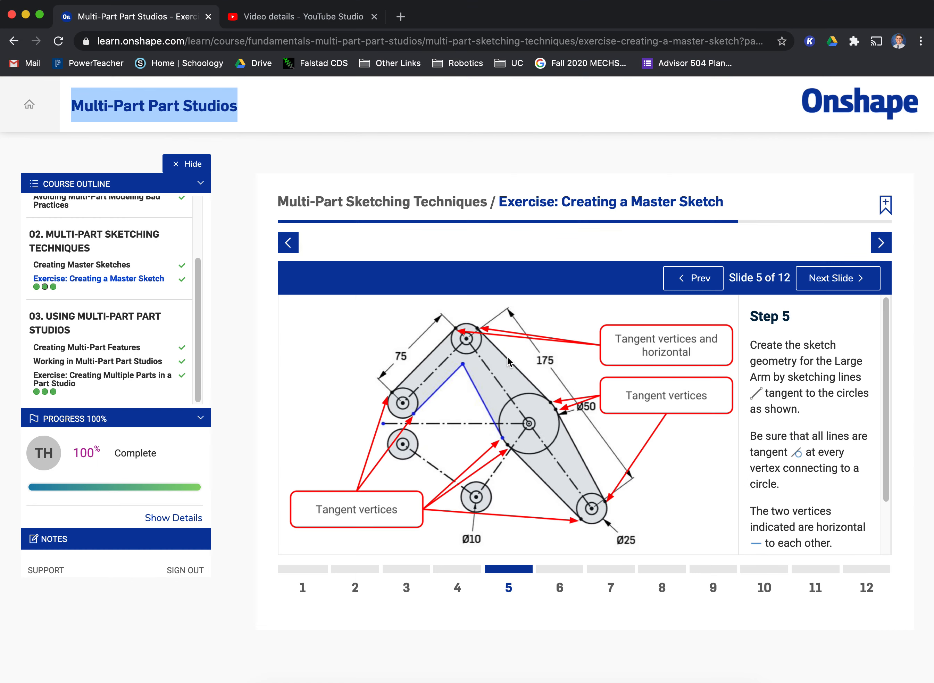
key("super+Tab")
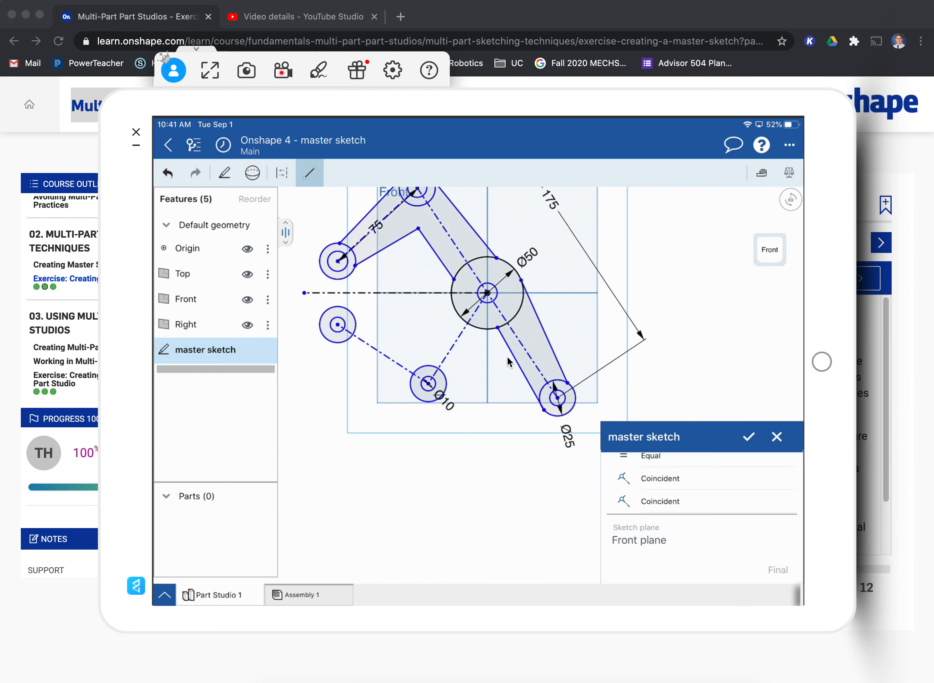
Step: Switch between the Step 5 slide and the mirrored sketch to check the Large Arm's tangent and horizontal vertices
key("super+Tab")
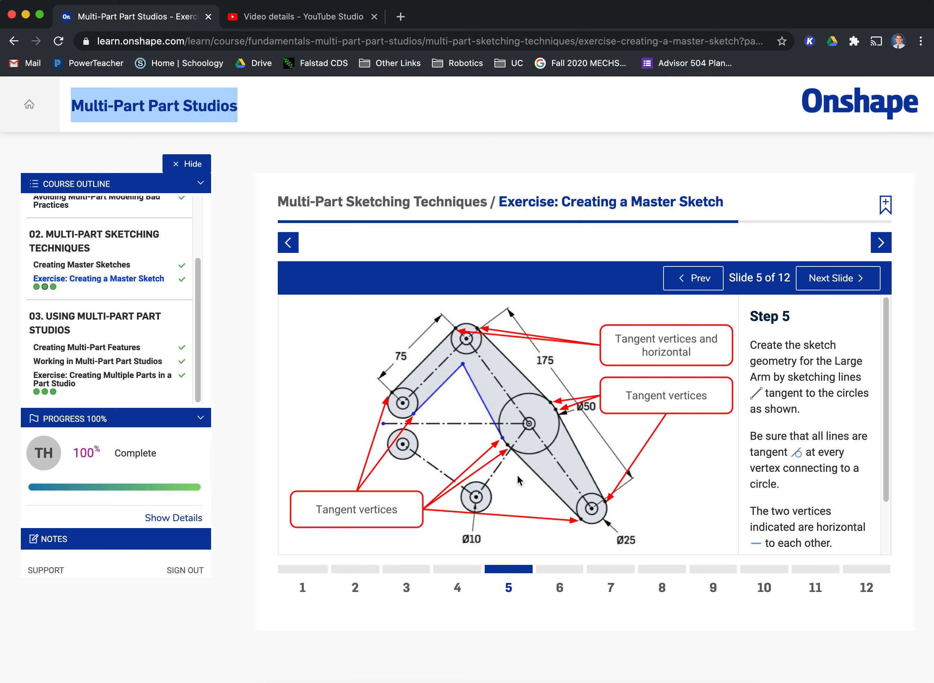
key("super+Tab")
key("super+Tab")
key("super+Tab")
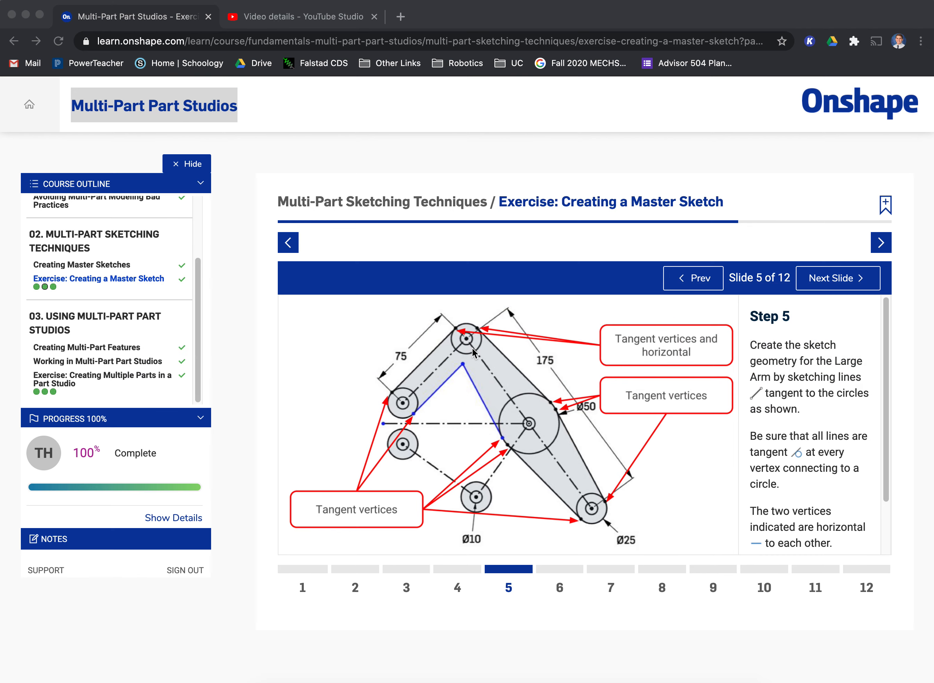
key("super+Tab")
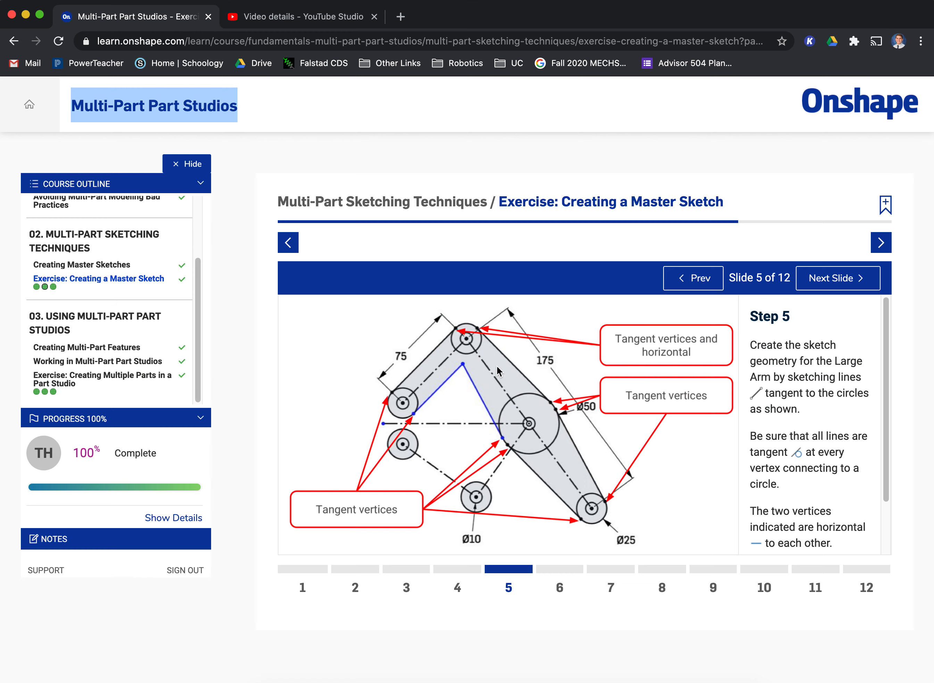
key("super+Tab")
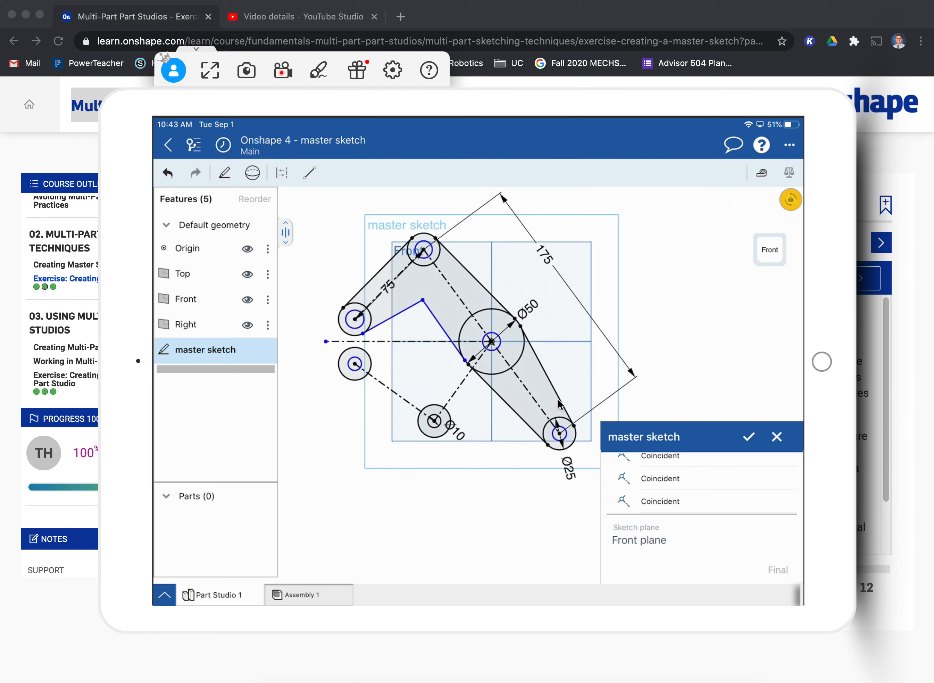
key("super+Tab")
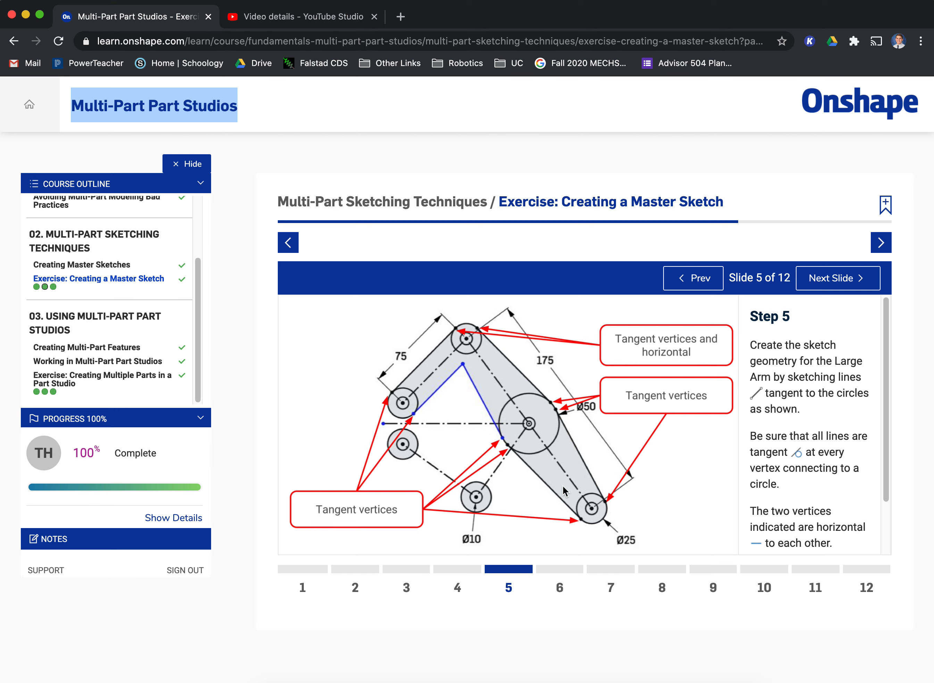
Step: Check the Large Arm lines against Step 5, then open the Step 6 slide and compare its parallel and tangent constraints with the mirrored sketch
key("super+Tab")
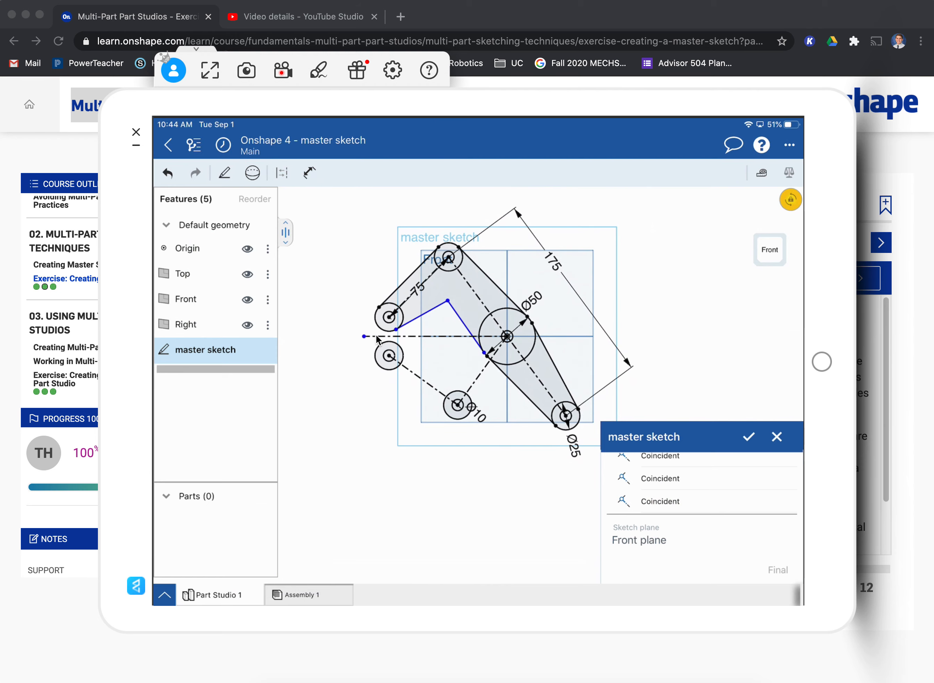
key("super+Tab")
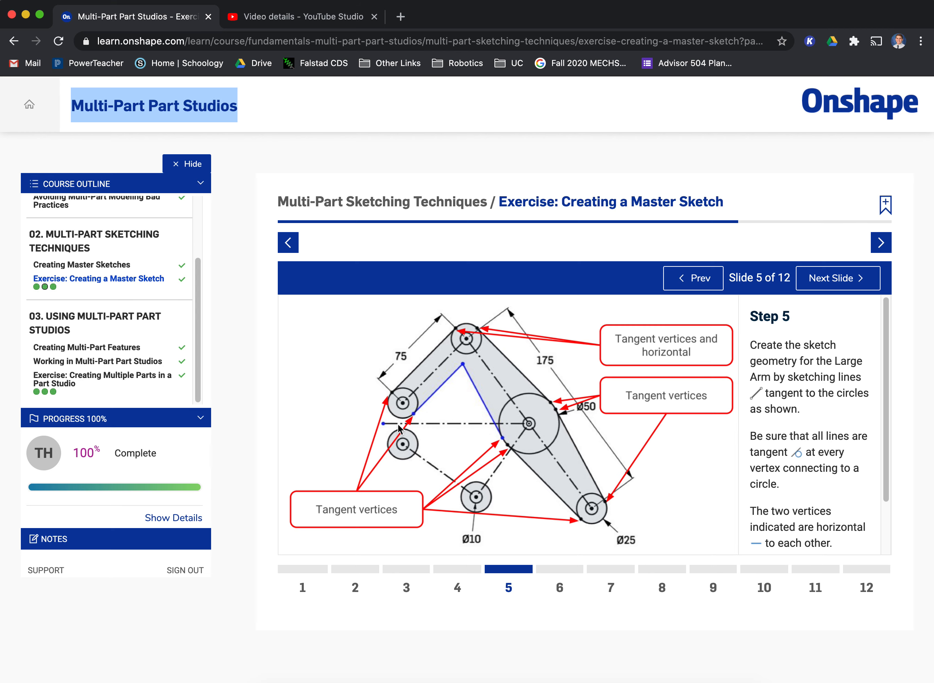
left_click(843, 279)
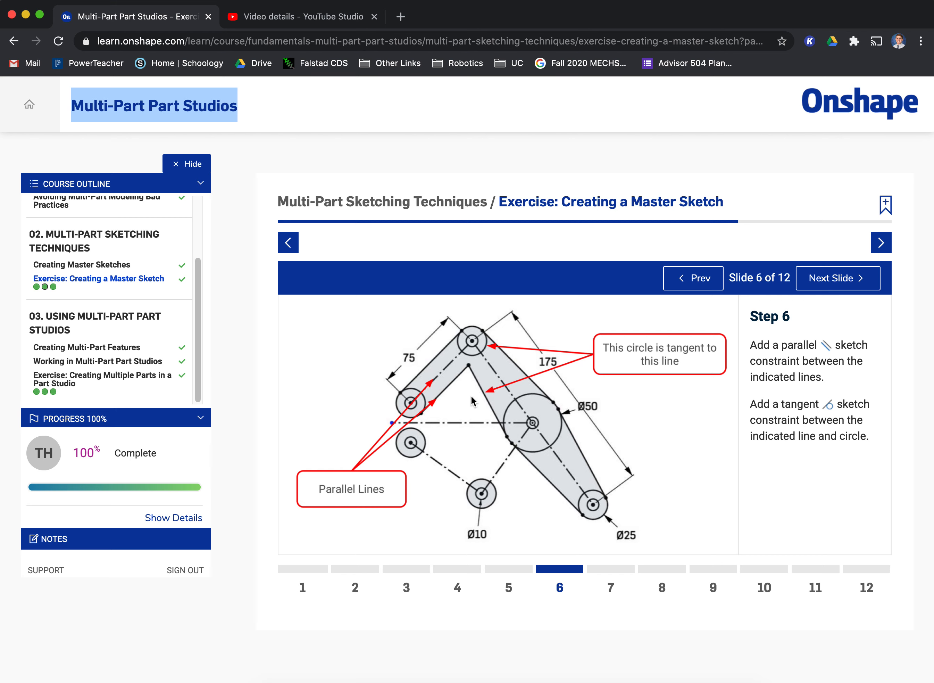
key("super+Tab")
key("super+Tab")
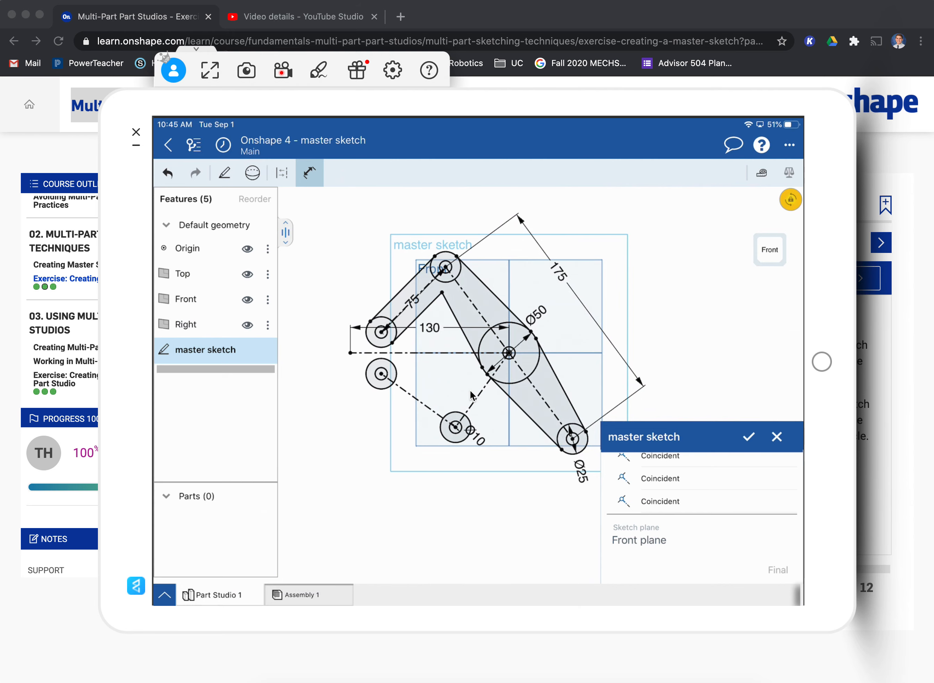
key("super+Tab")
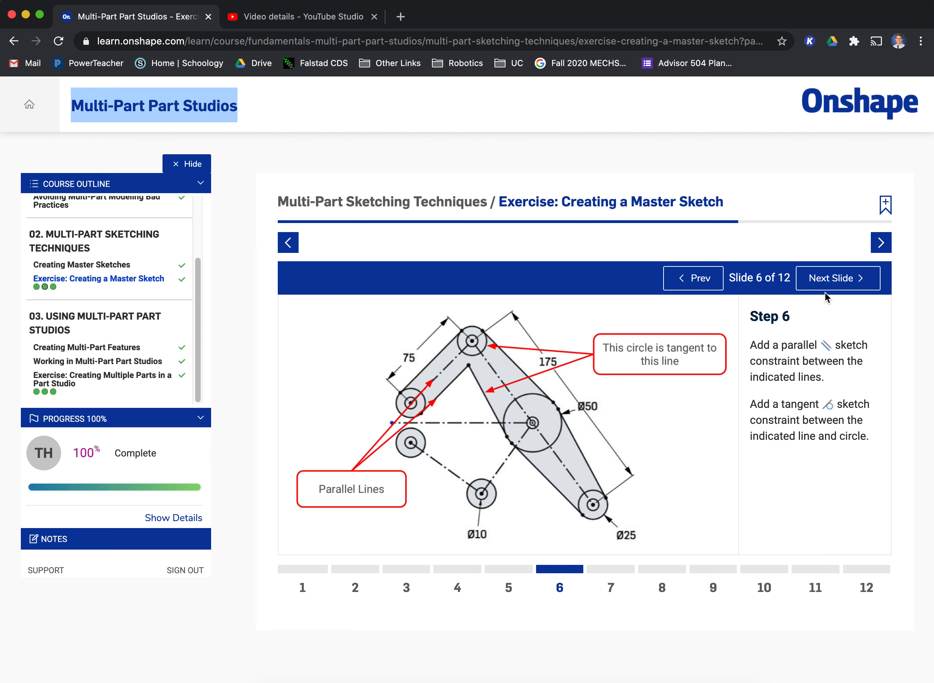
Step: Advance the exercise to the Step 7 slide and compare its Small Arm outline and tangent vertices with the mirrored sketch
left_click(837, 279)
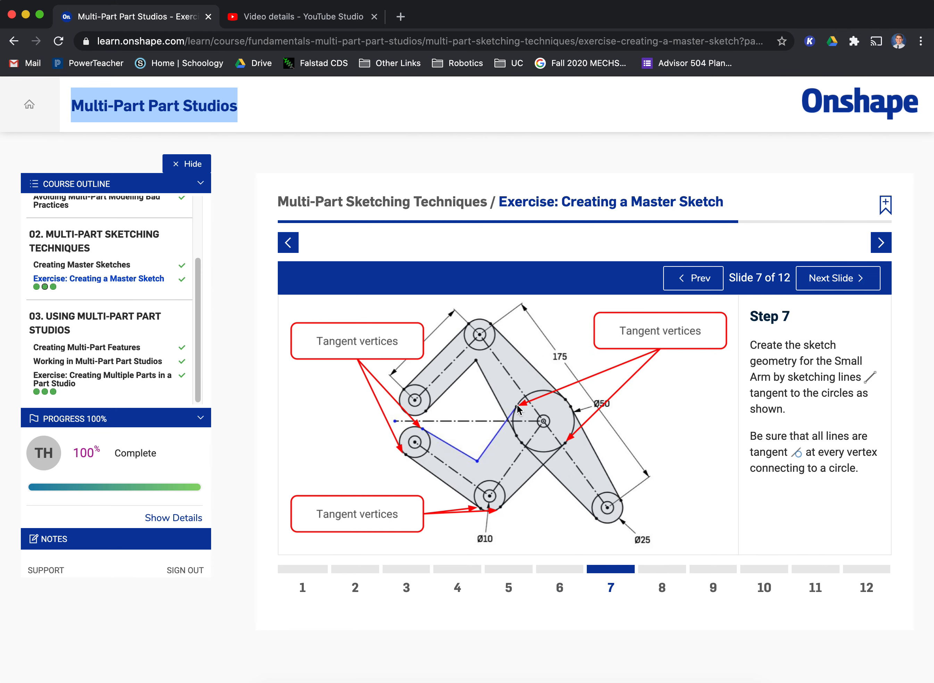
key("super+Tab")
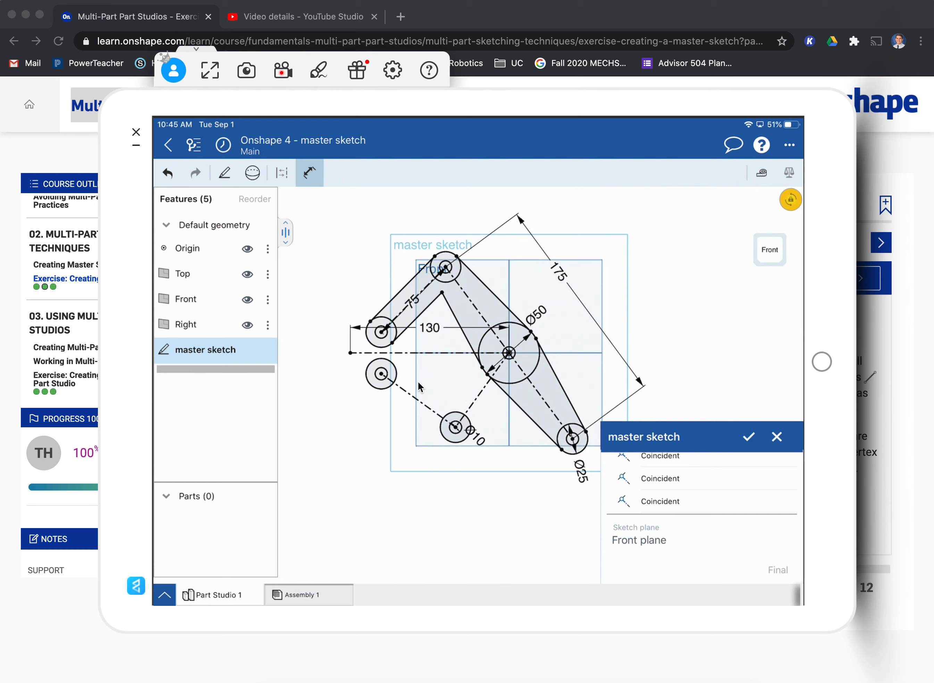
key("super+Tab")
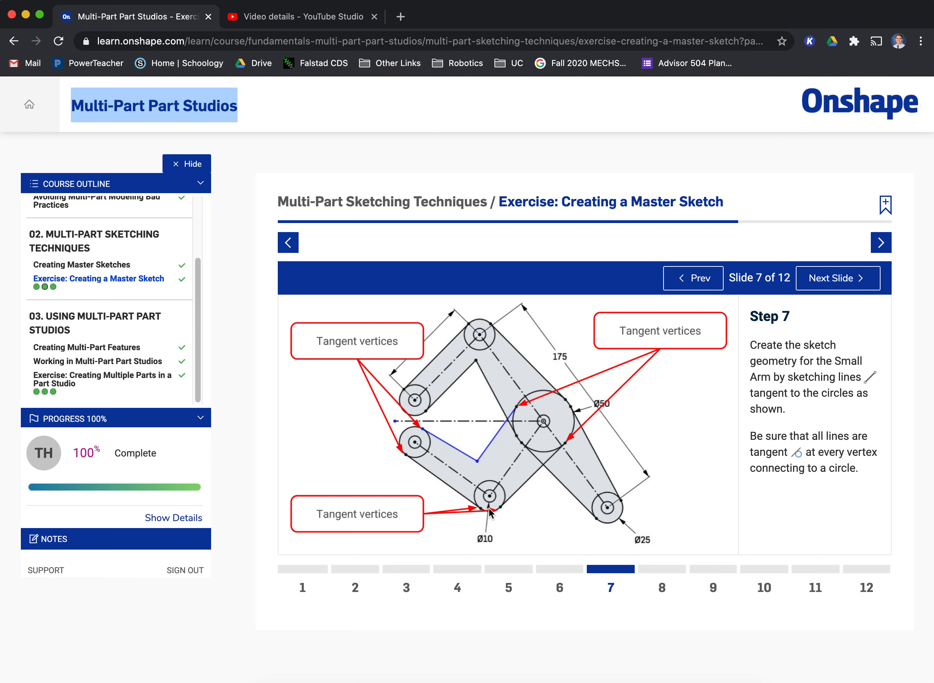
key("super+Tab")
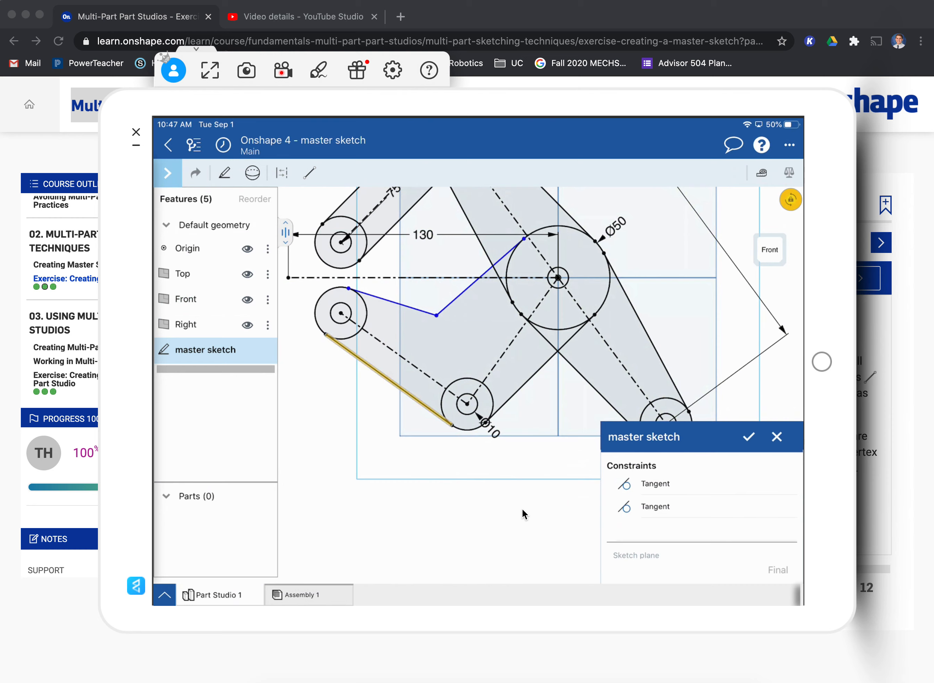
key("super+Tab")
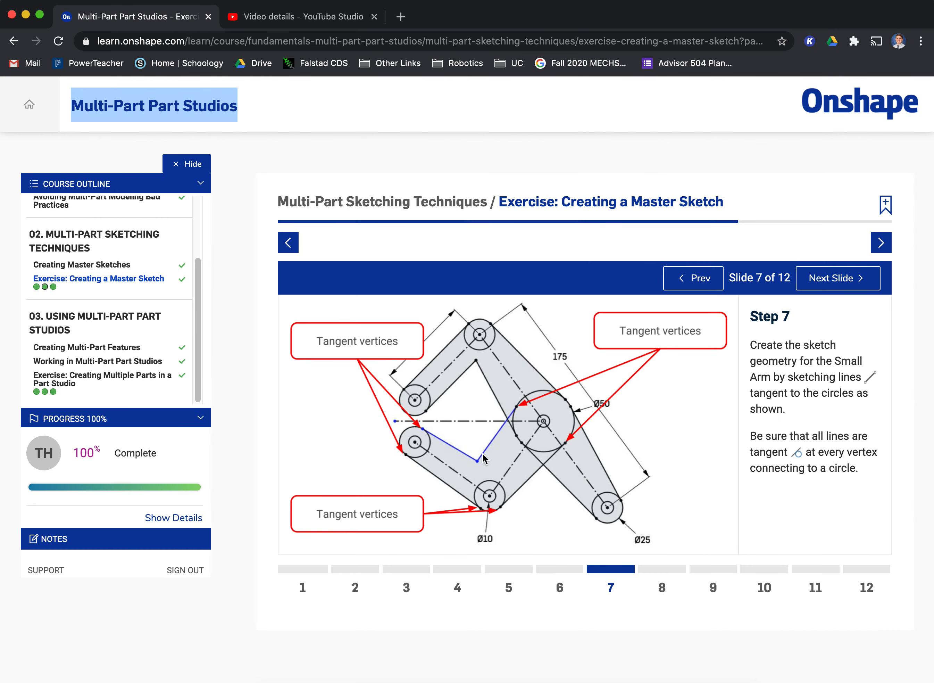
Step: Open the Step 8 slide and switch between it and the mirrored sketch to check the Small Arm's parallel lines and tangent circle
left_click(836, 284)
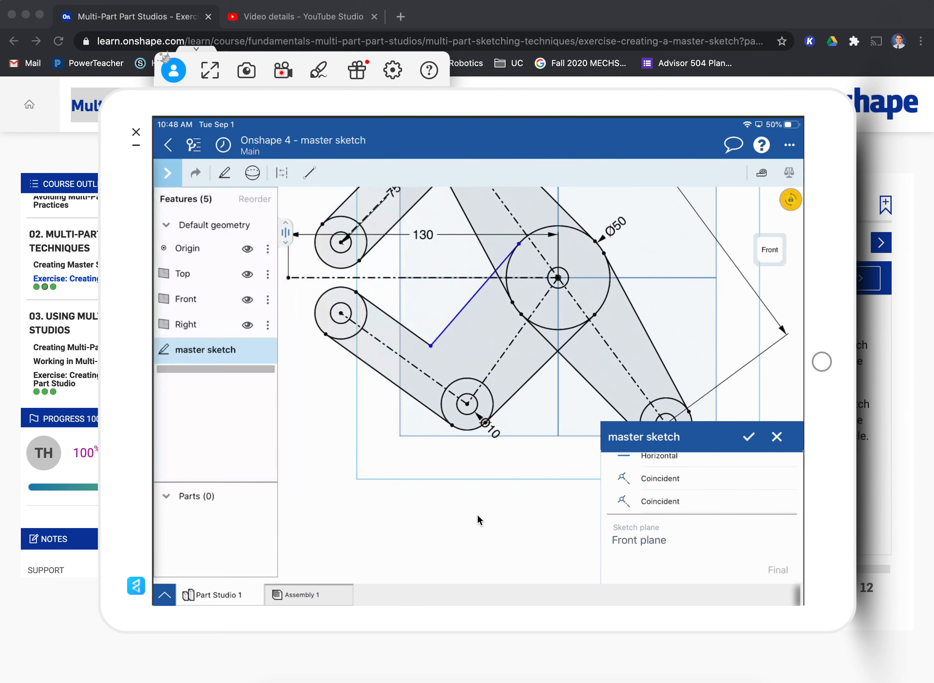
key("super+Tab")
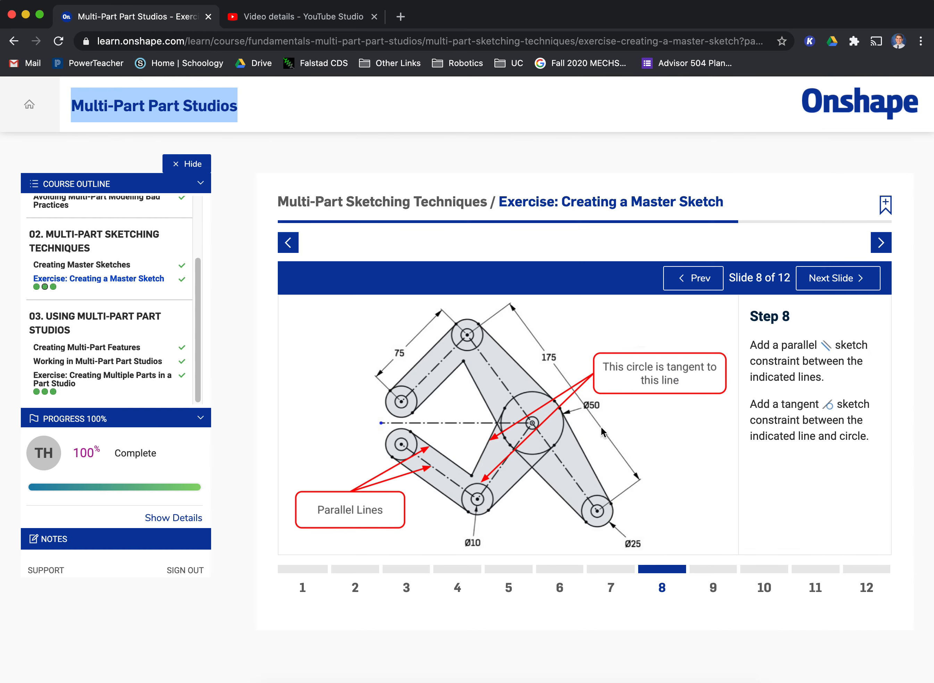
key("super+Tab")
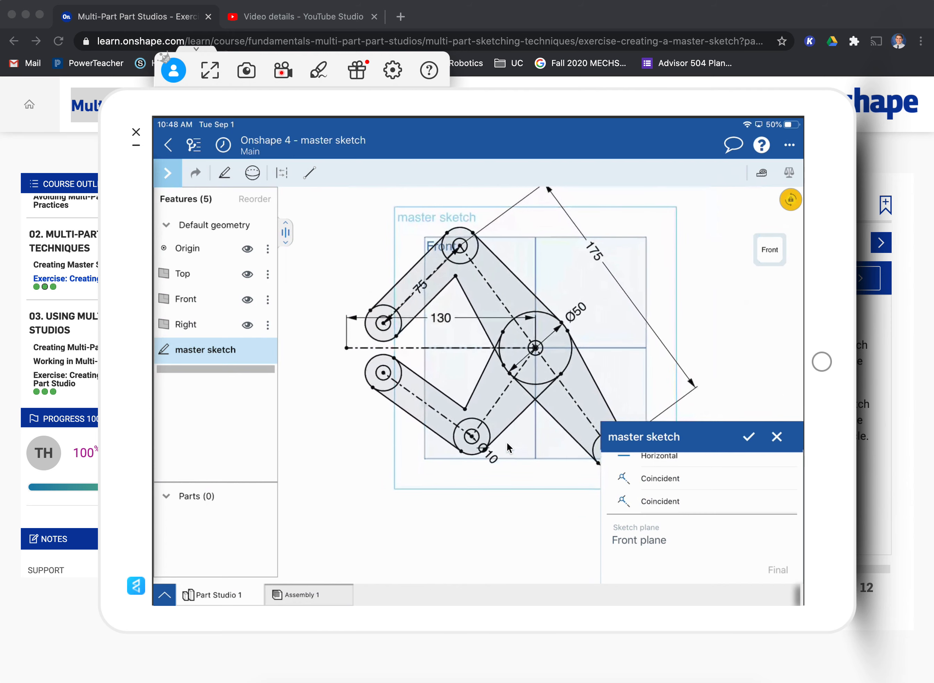
key("super+Tab")
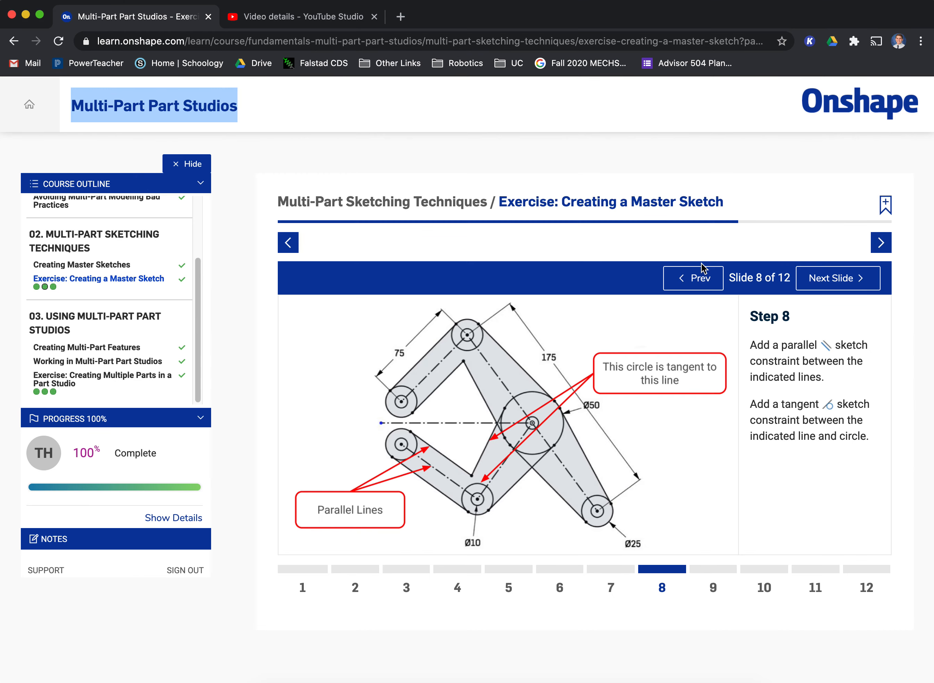
Step: Open the Step 9 slide and apply R15 sketch fillets to the two sharp inner vertices of the arms in the master sketch
left_click(833, 283)
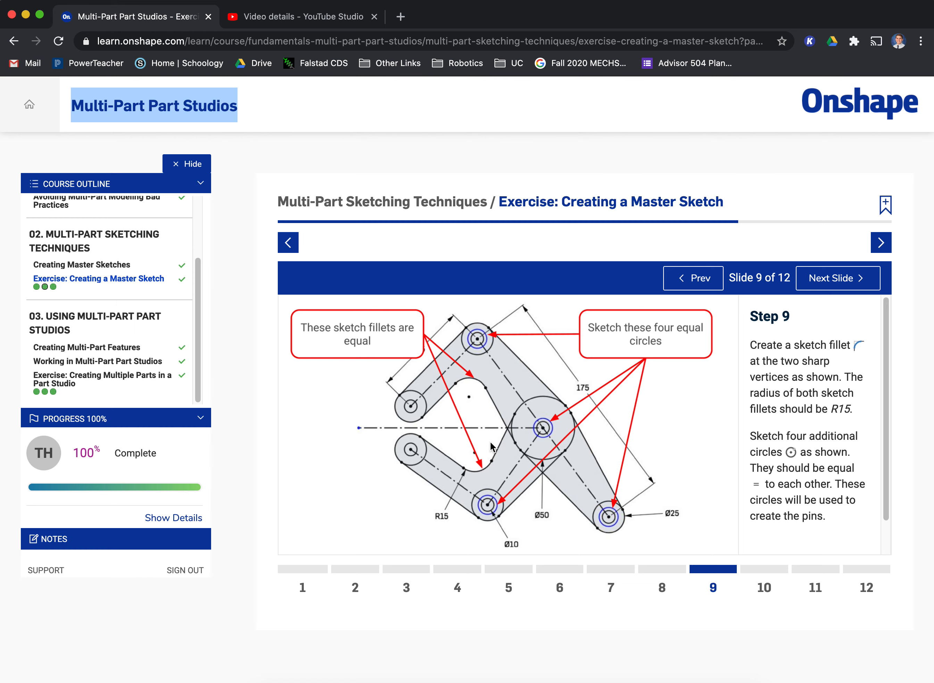
left_click_drag(489, 431, 489, 424)
key("super+Tab")
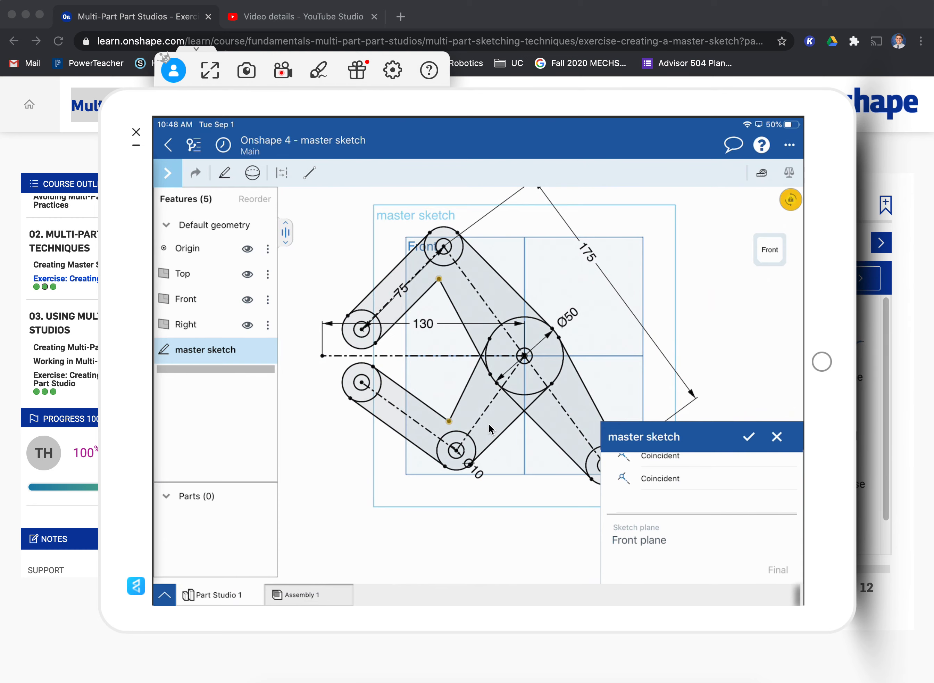
left_click(224, 172)
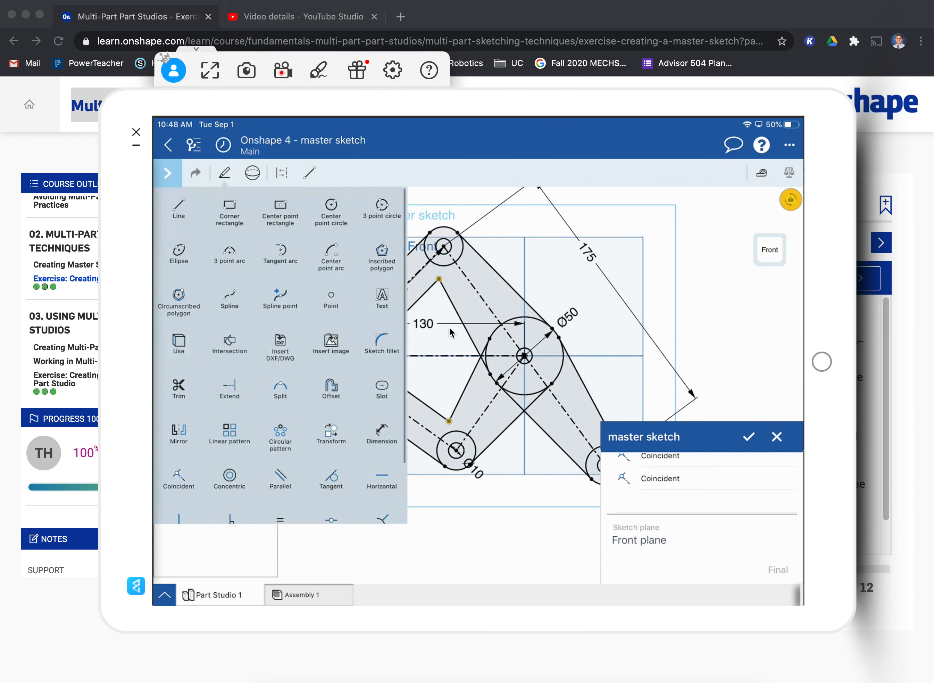
left_click(381, 341)
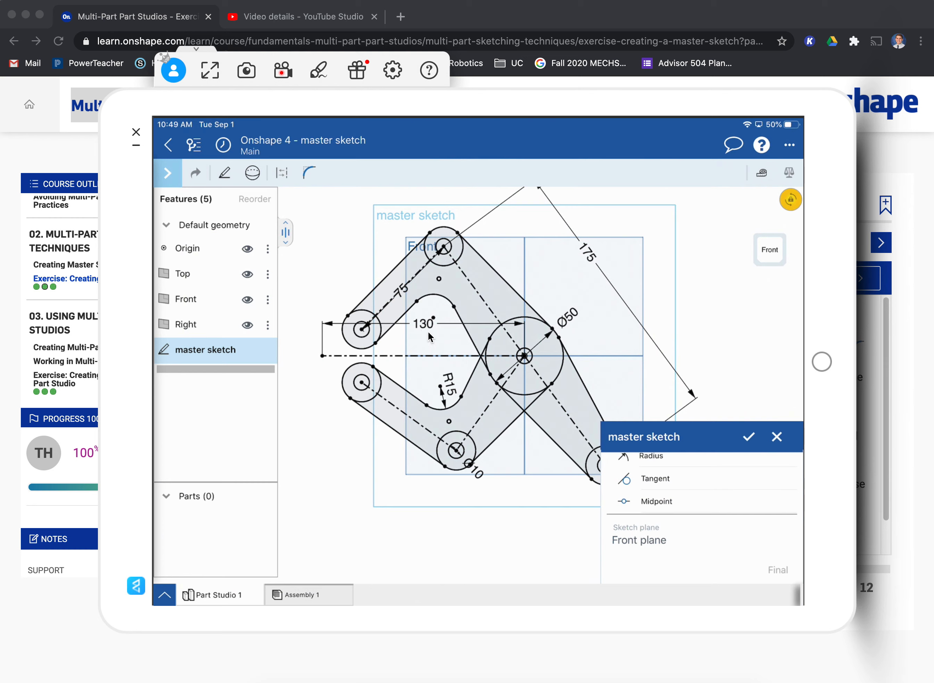
Step: Read the Step 9 instructions for the four equal pin circles, preview the Step 10 slide, and go back to Step 9
key("super+Tab")
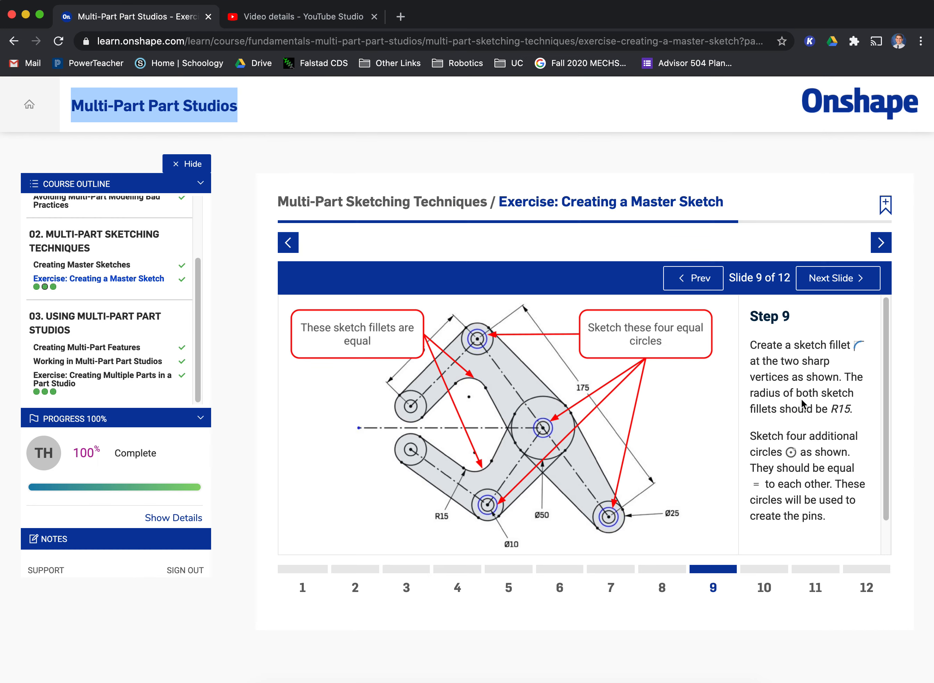
scroll(801, 399, "down", 2)
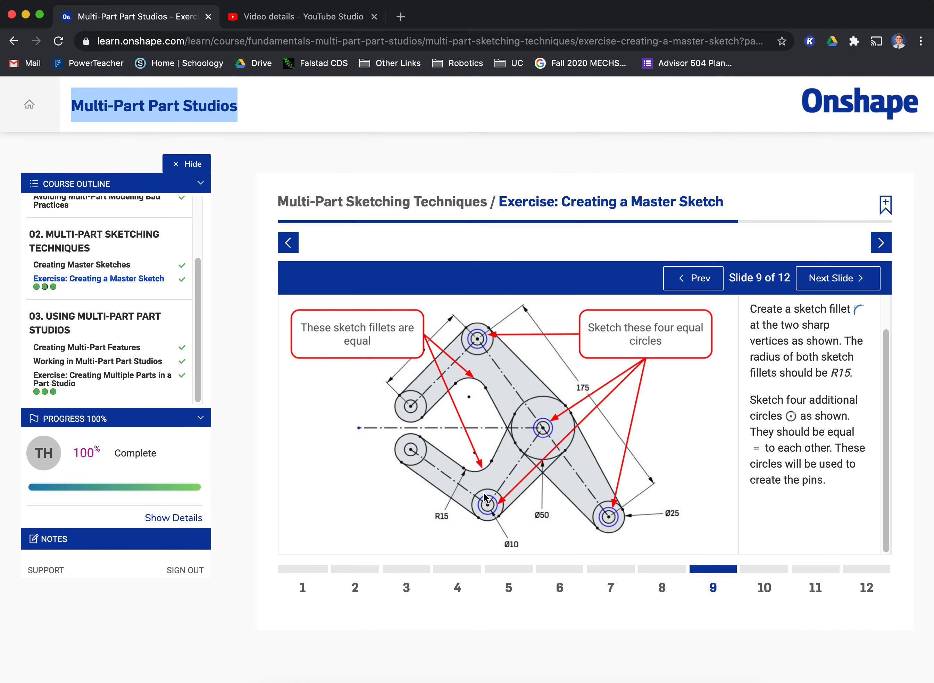
left_click(825, 282)
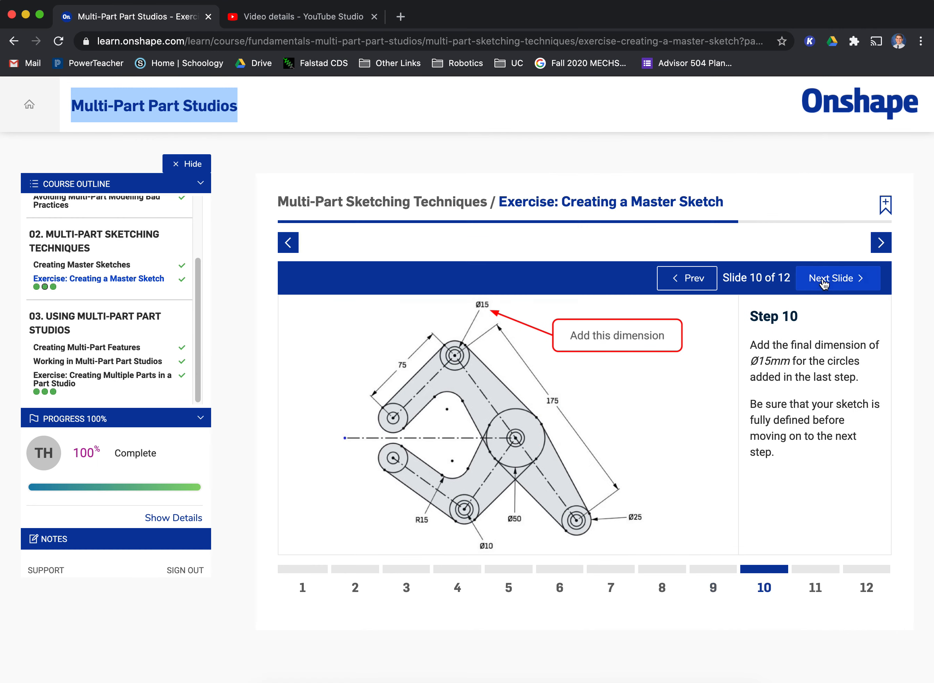
left_click(672, 278)
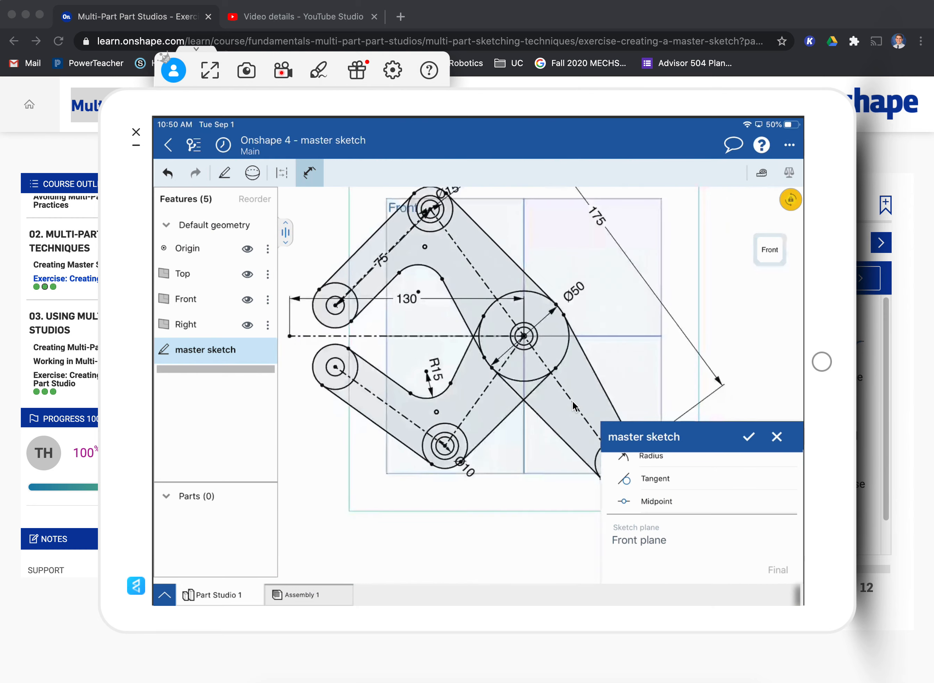
Step: Return to the exercise and advance through the Step 10 and Step 11 slides to the Step 12 validation instructions
key("super+Tab")
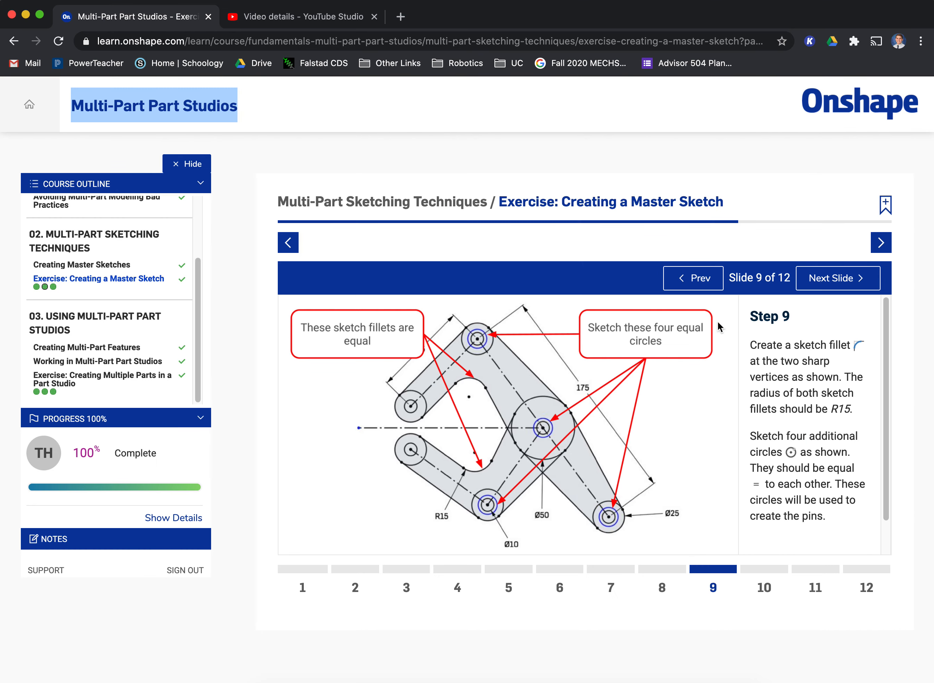
left_click(818, 282)
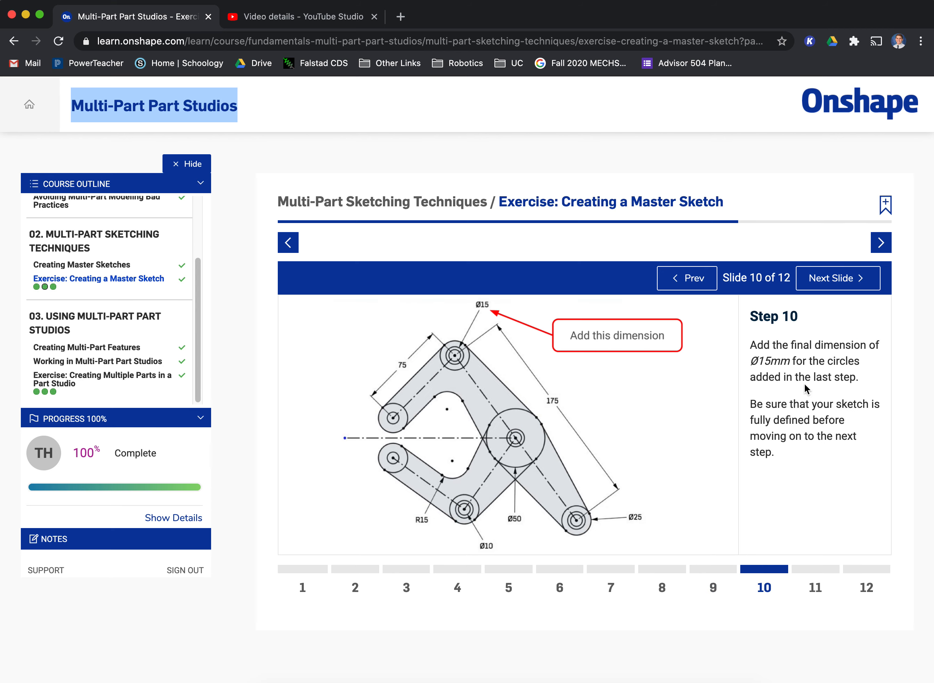
left_click(820, 278)
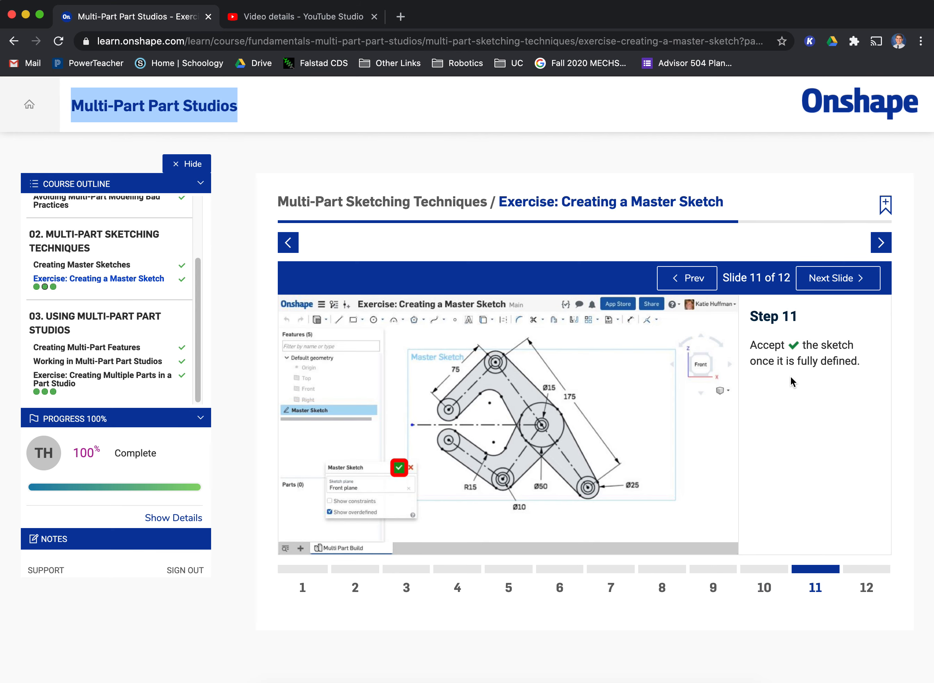
left_click(827, 278)
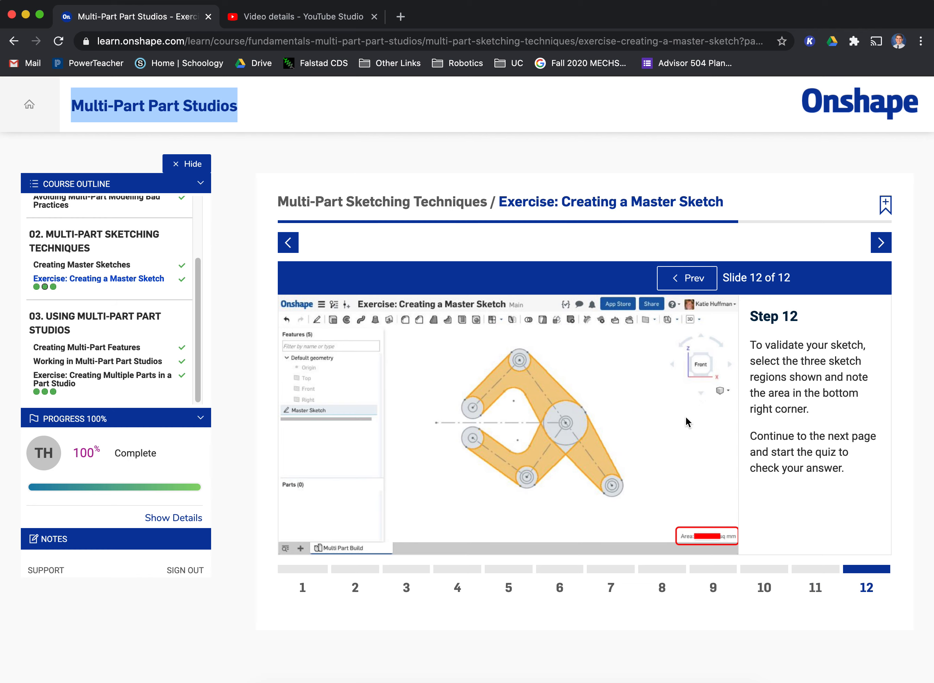
Step: Switch between the Step 12 slide and the mirrored sketch to match the three arm regions and measure their combined area
key("super+Tab")
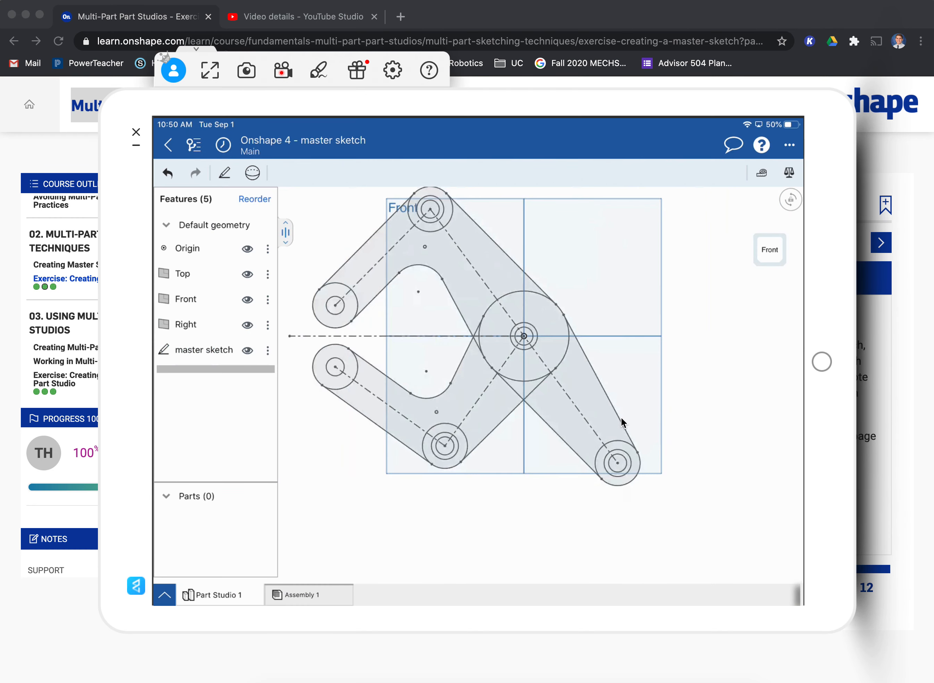
key("super+Tab")
key("super+Tab")
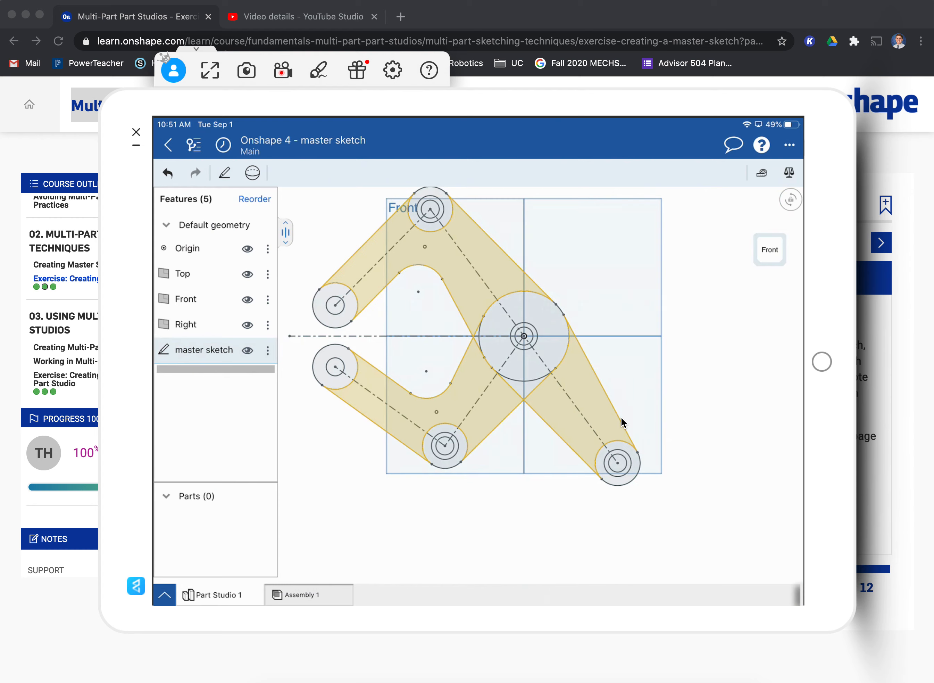
key("super+Tab")
key("super+Tab")
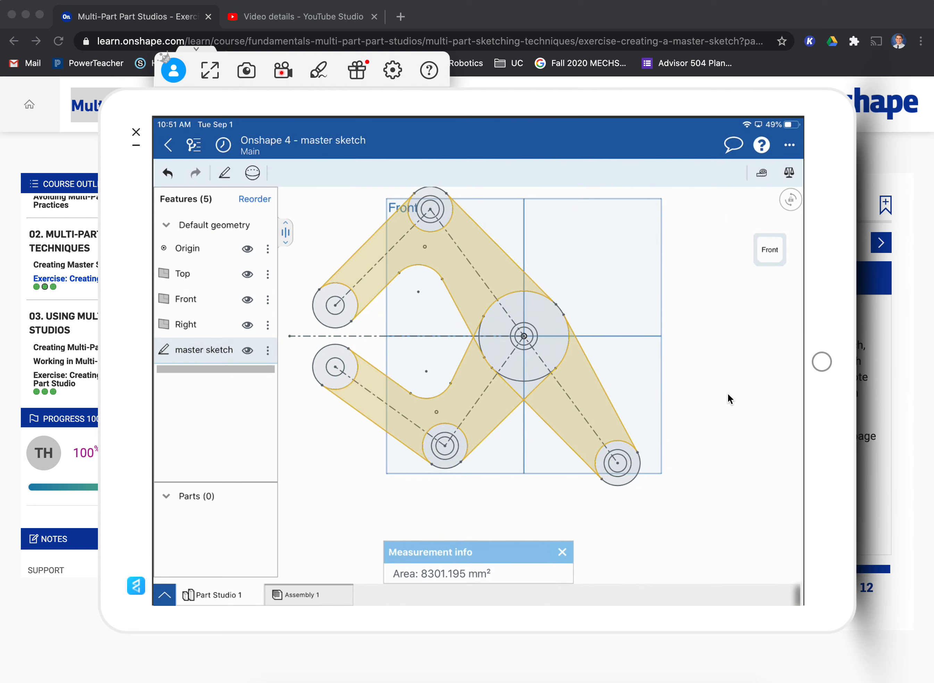
Step: Return to the exercise, continue to its next page, and begin the self-check question on the selected regions' area
key("super+Tab")
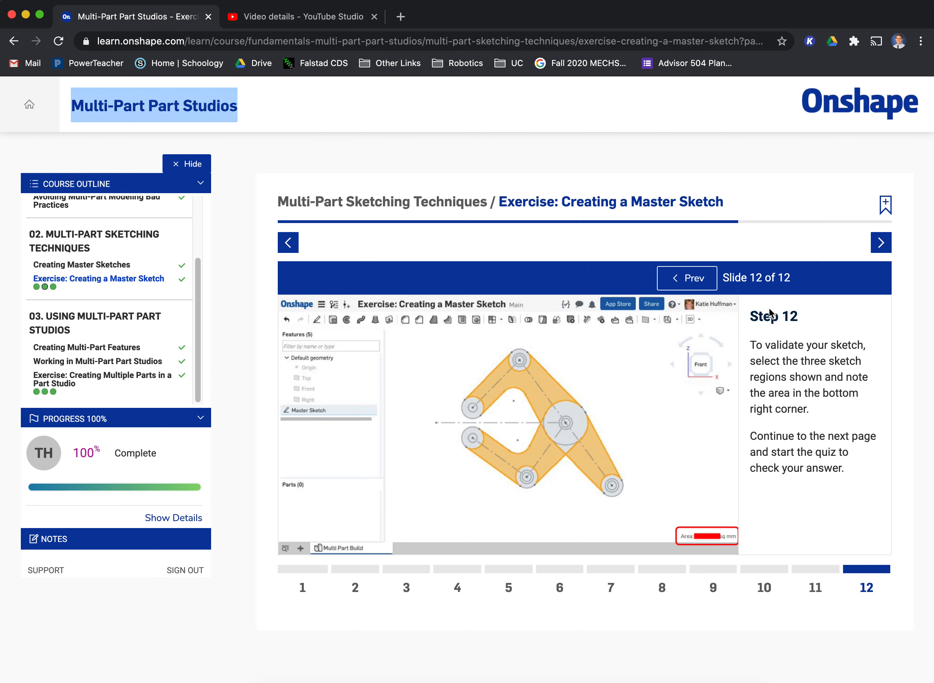
left_click(882, 243)
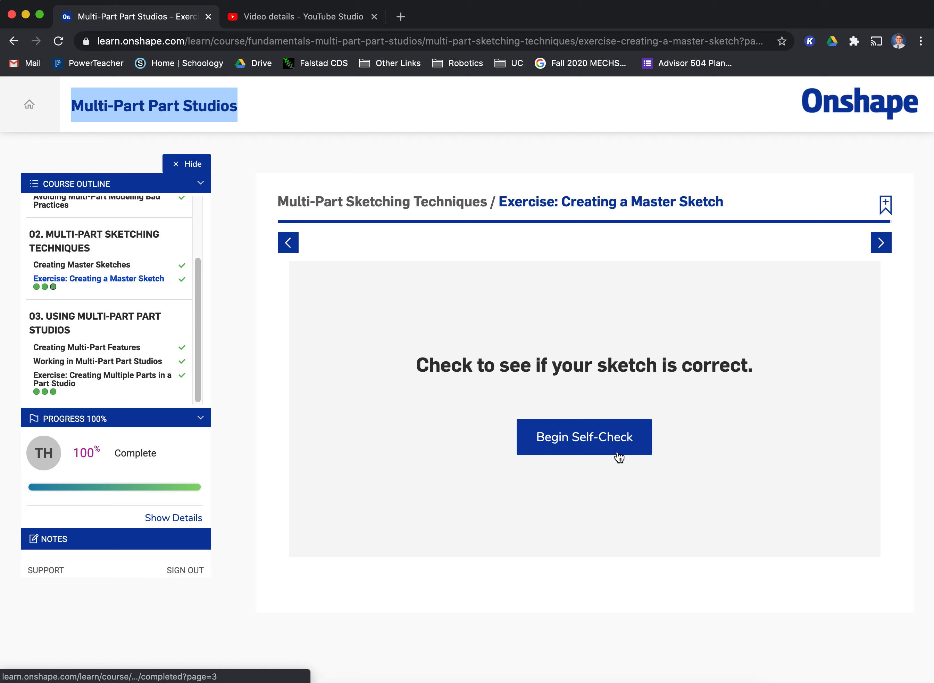
left_click(594, 429)
scroll(504, 454, "down", 2)
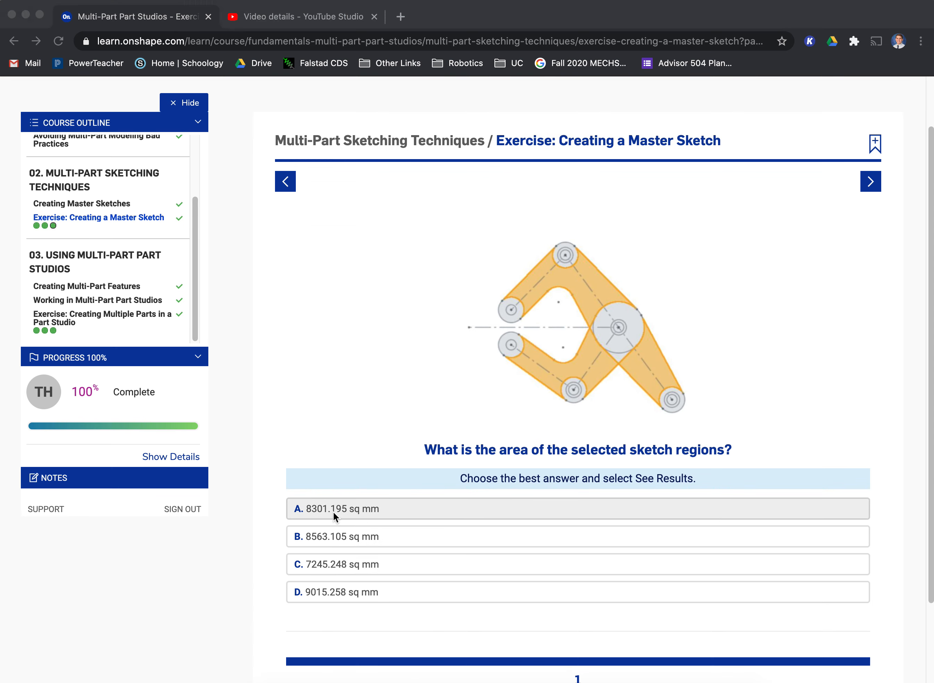
Step: Recheck the measured area in the mirrored sketch, answer the self-check with 8301.195 sq mm, and view the results
key("super+Tab")
key("super+Tab")
left_click(414, 503)
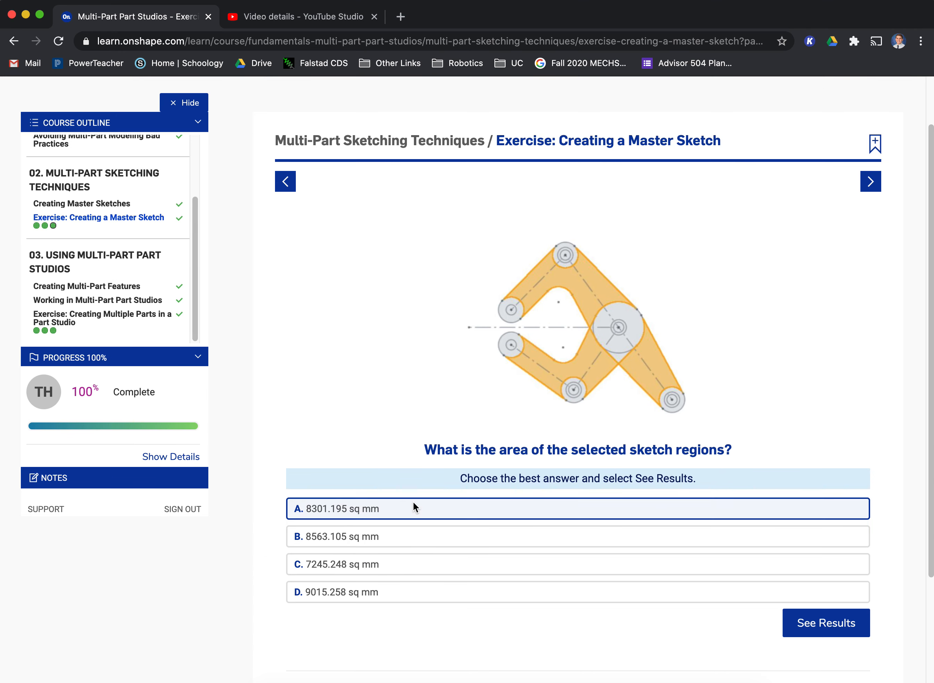
left_click(807, 611)
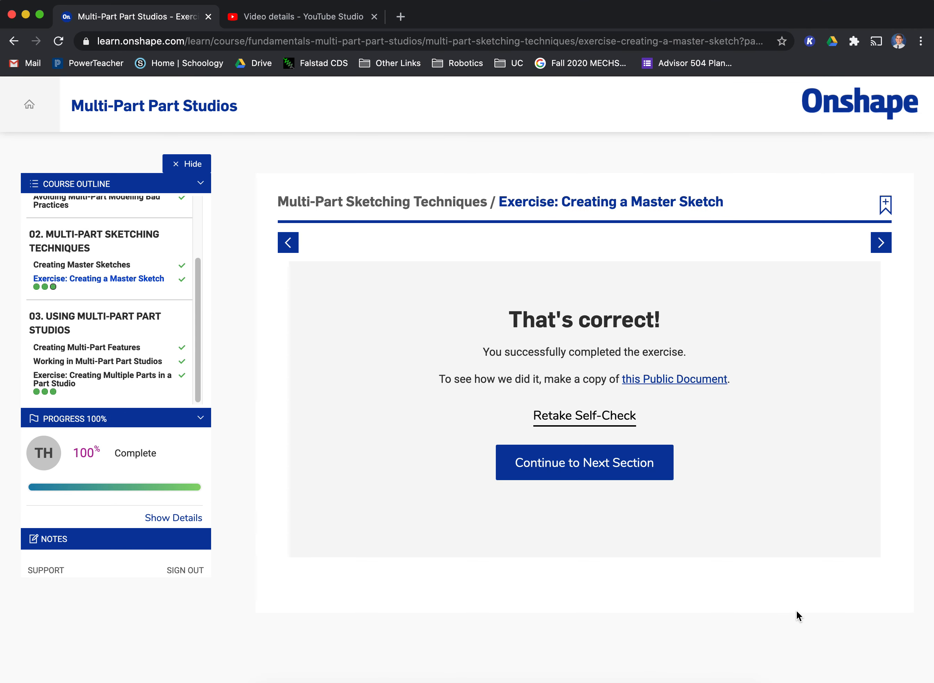